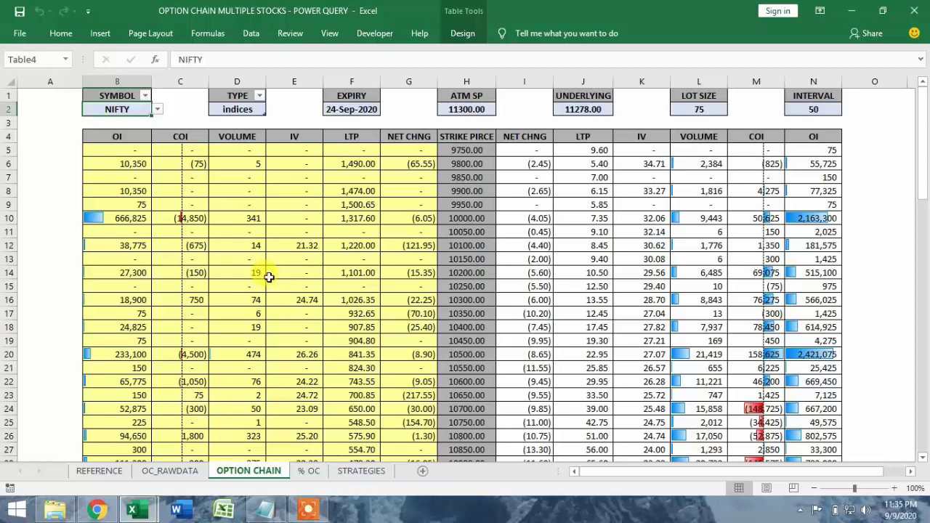
- Set the symbol on the OPTION CHAIN sheet to NMDC and let its data load
click(157, 109)
click(117, 129)
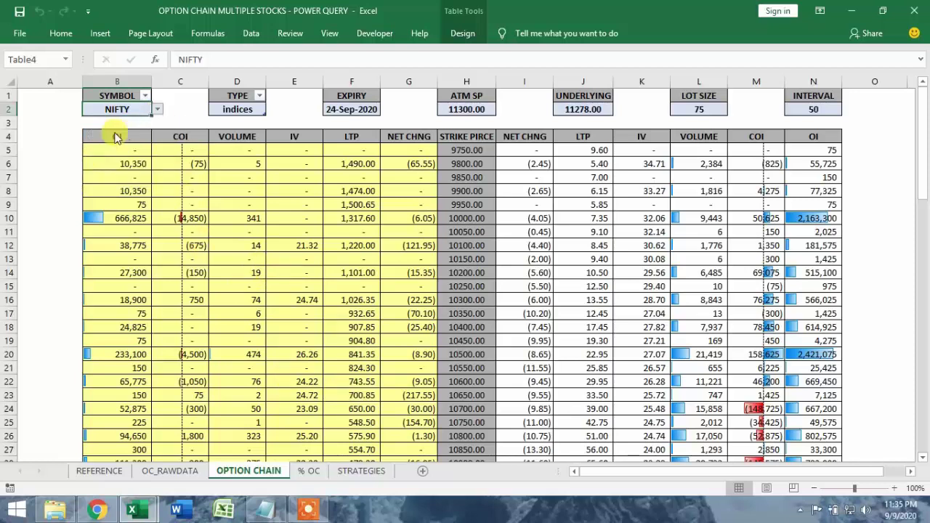
scroll(422, 364, down, 3)
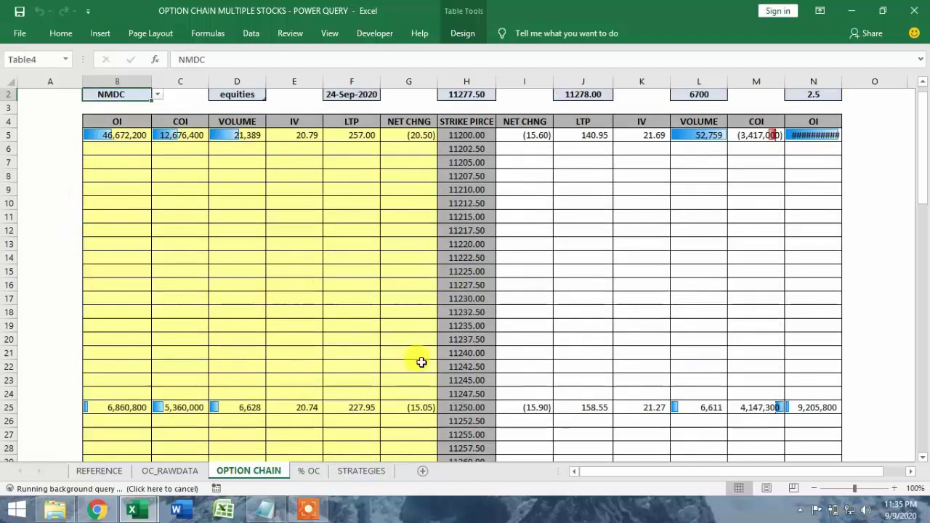
scroll(551, 343, up, 3)
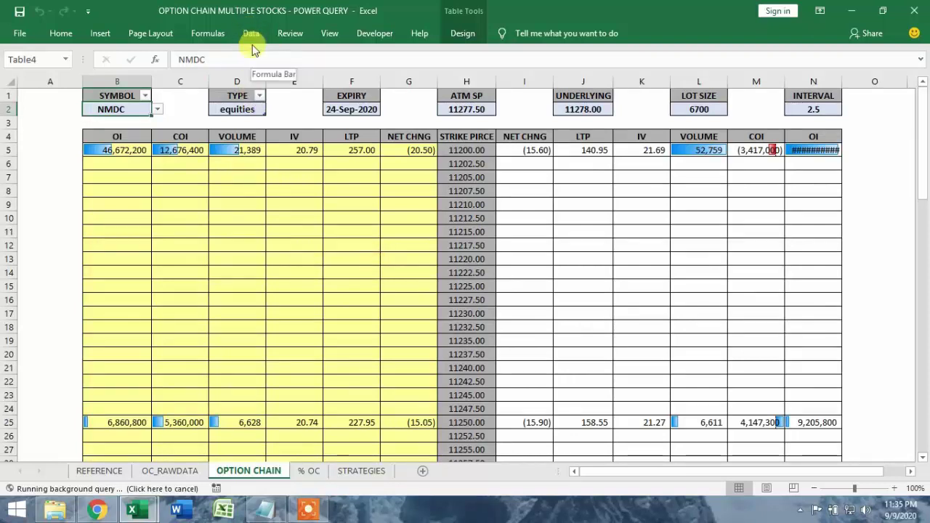
- Examine the NMDC option chain around the at-the-money strike, along with its underlying, lot size and interval values
scroll(526, 306, down, 9)
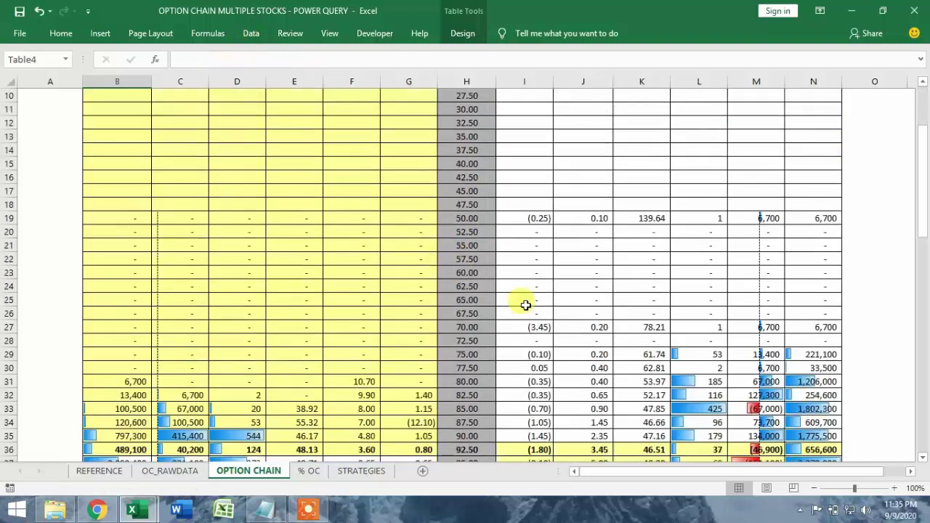
scroll(473, 247, down, 1)
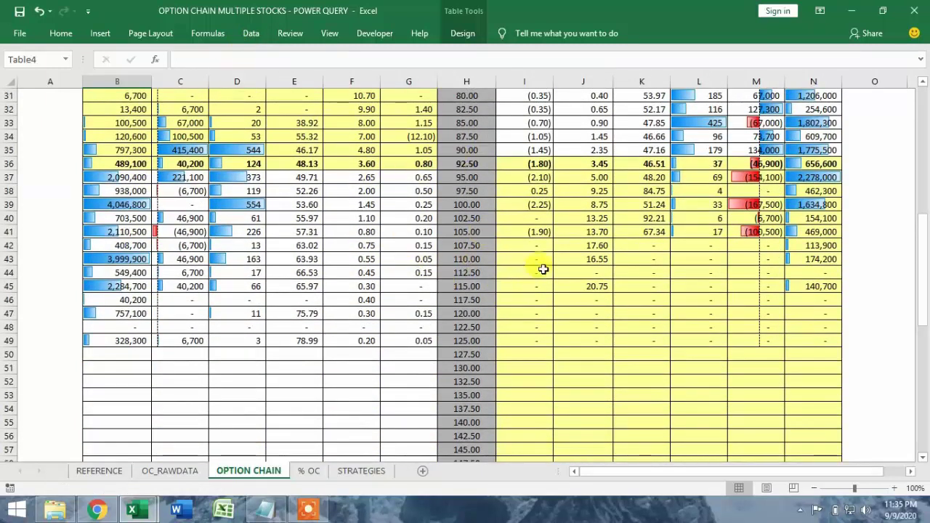
scroll(469, 316, up, 2)
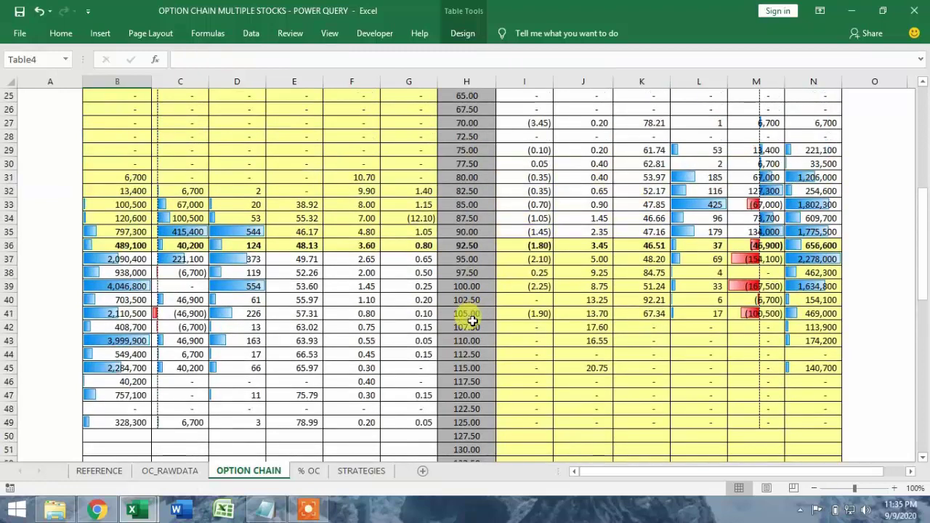
scroll(473, 320, up, 8)
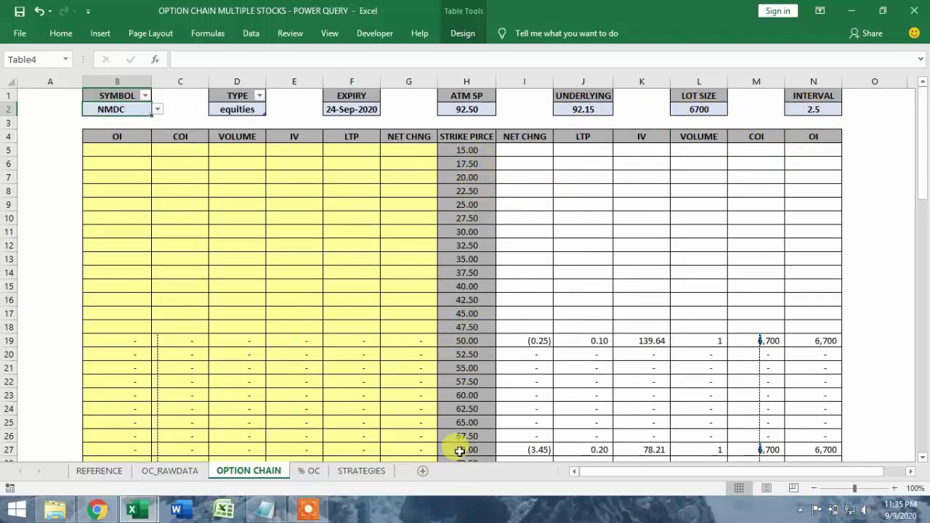
scroll(460, 450, down, 5)
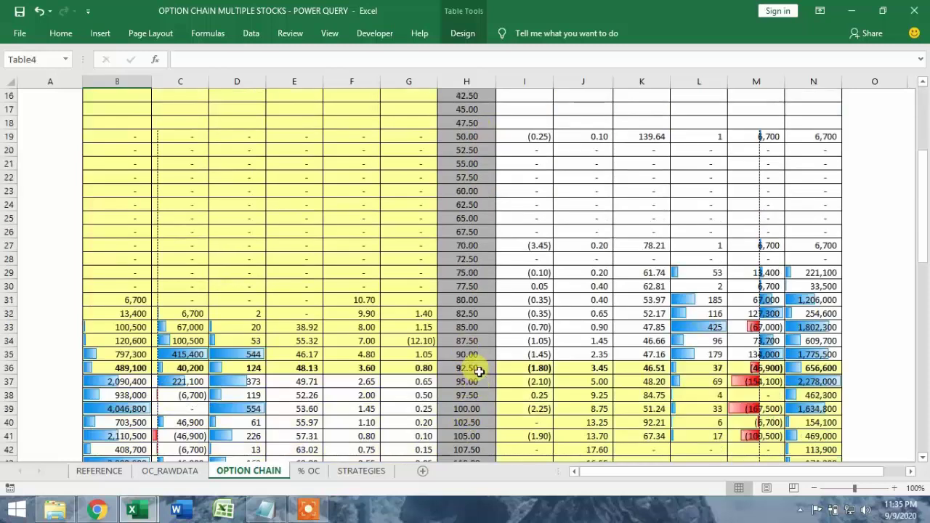
scroll(567, 327, up, 5)
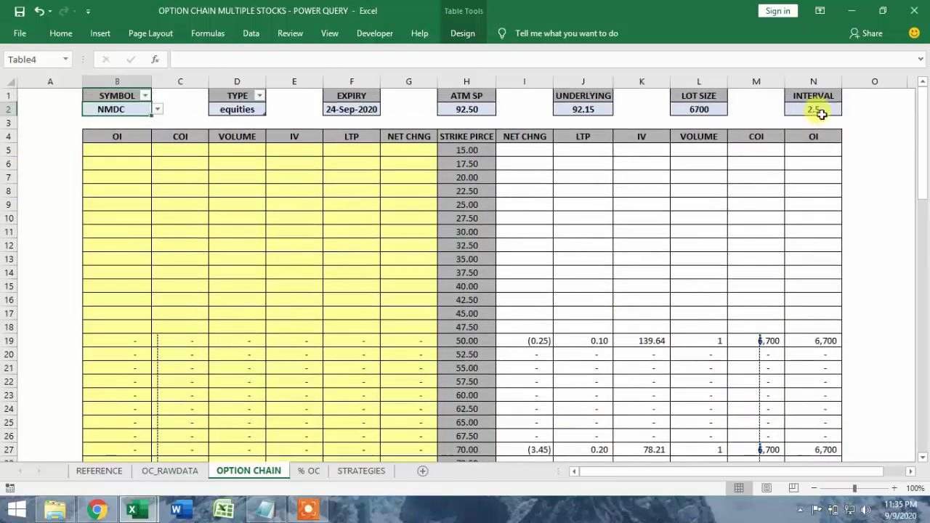
scroll(644, 286, down, 4)
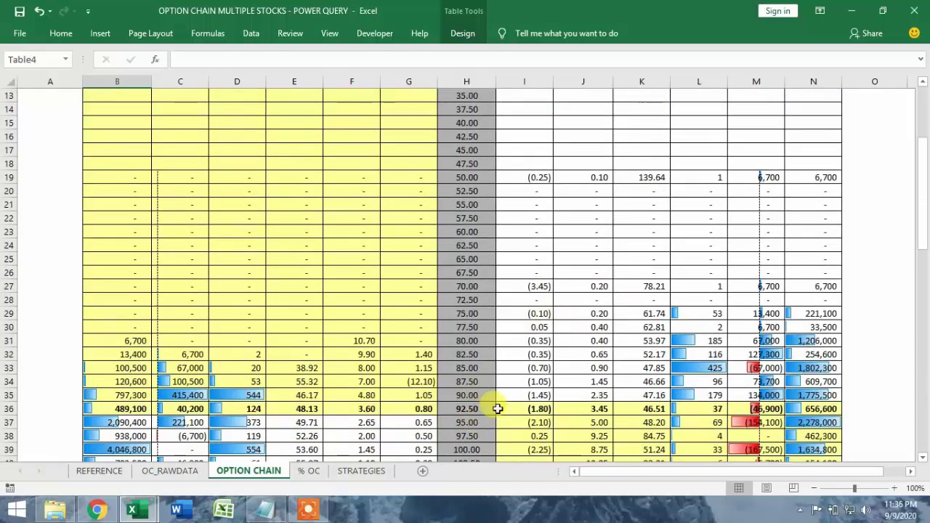
scroll(480, 426, up, 3)
scroll(469, 415, up, 1)
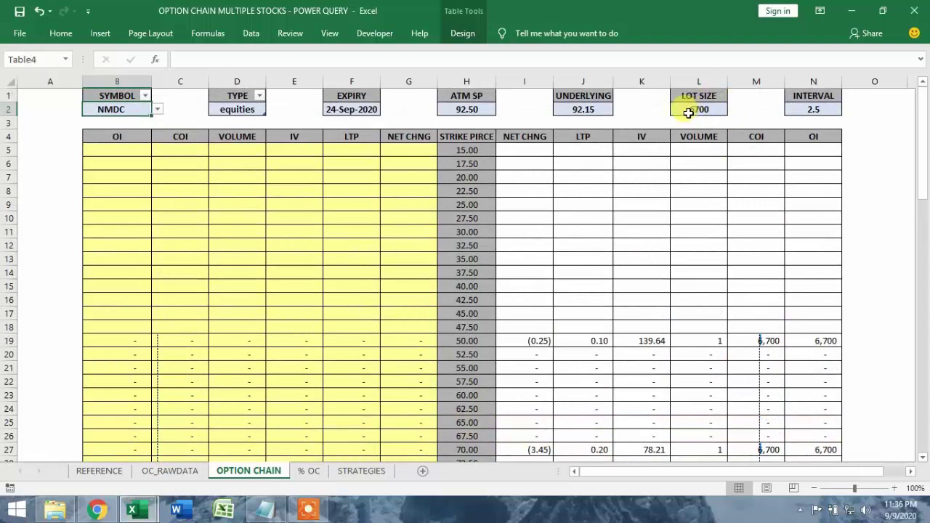
- Set the symbol to ADANIPORTS and check the refreshed option chain across its strike prices
click(158, 111)
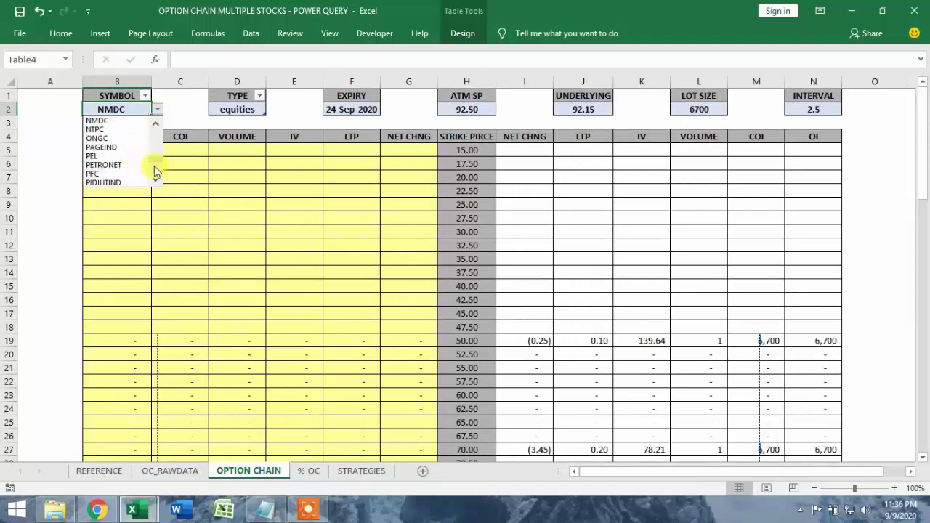
drag(155, 160, 155, 135)
click(141, 139)
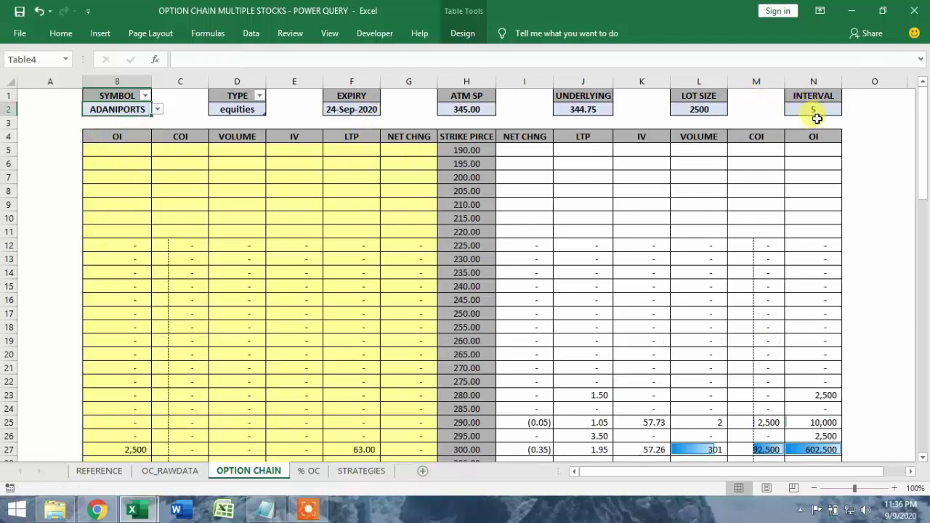
scroll(623, 152, down, 9)
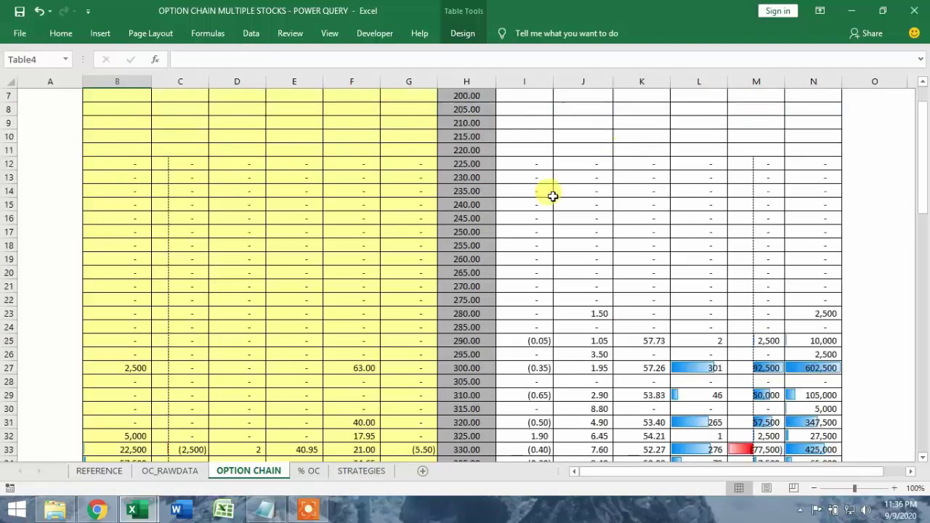
scroll(533, 228, down, 1)
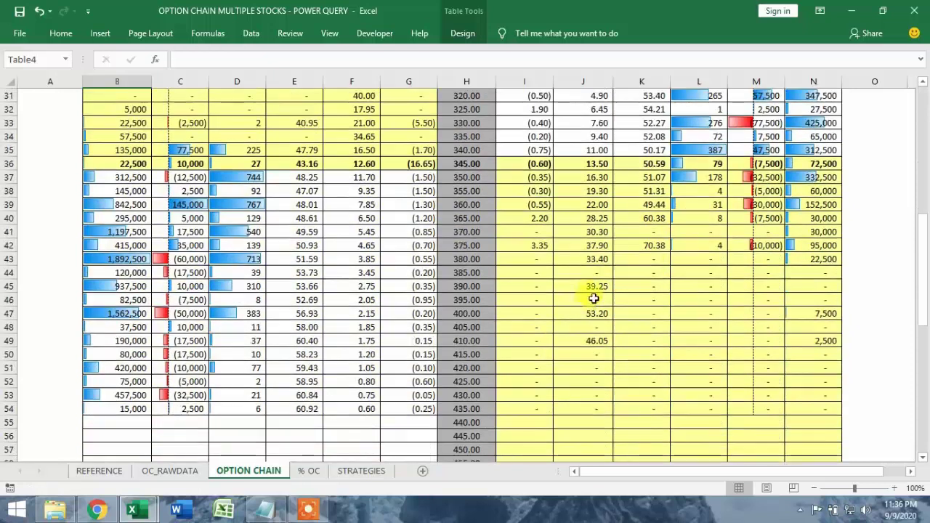
scroll(566, 312, up, 3)
scroll(566, 313, up, 7)
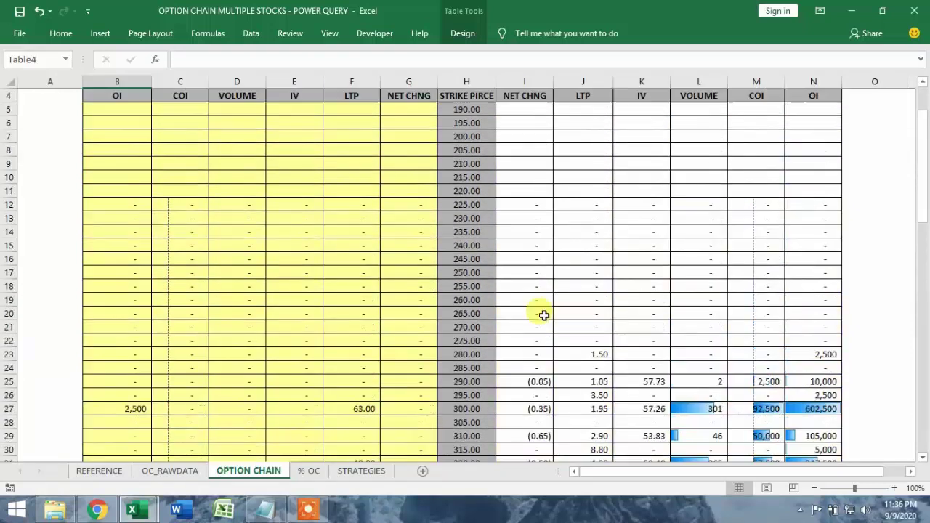
- Set the expiry to 29-Oct-2020 and look over the ADANIPORTS calls and puts for that date
click(367, 109)
click(385, 110)
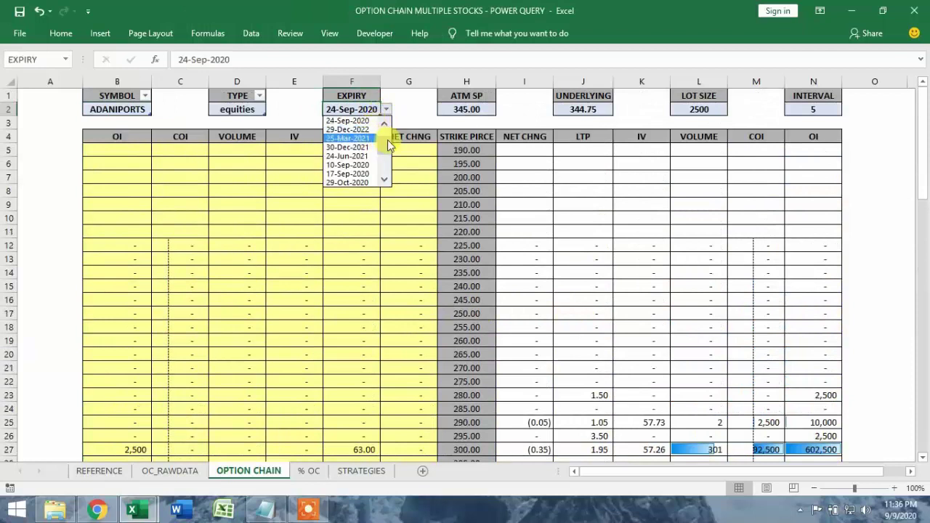
drag(386, 137, 386, 144)
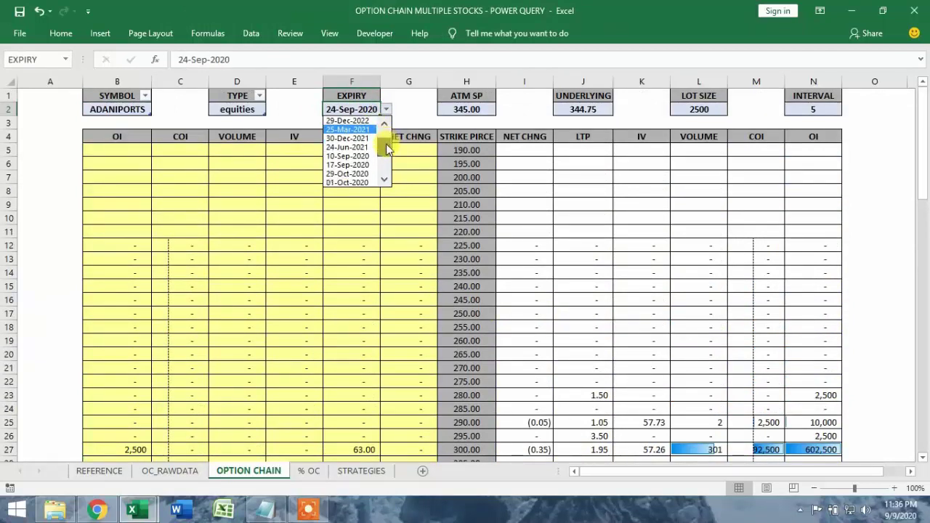
click(363, 175)
scroll(450, 247, down, 6)
scroll(559, 321, down, 1)
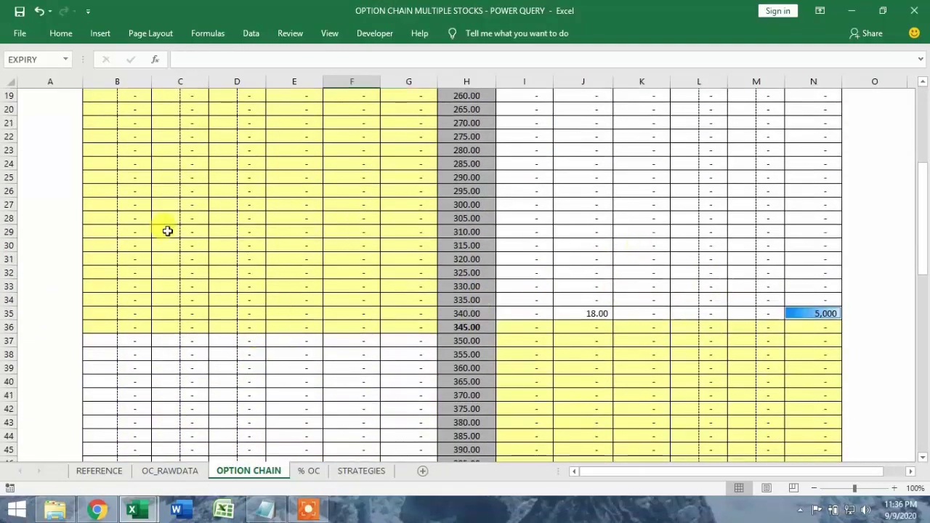
scroll(465, 320, up, 6)
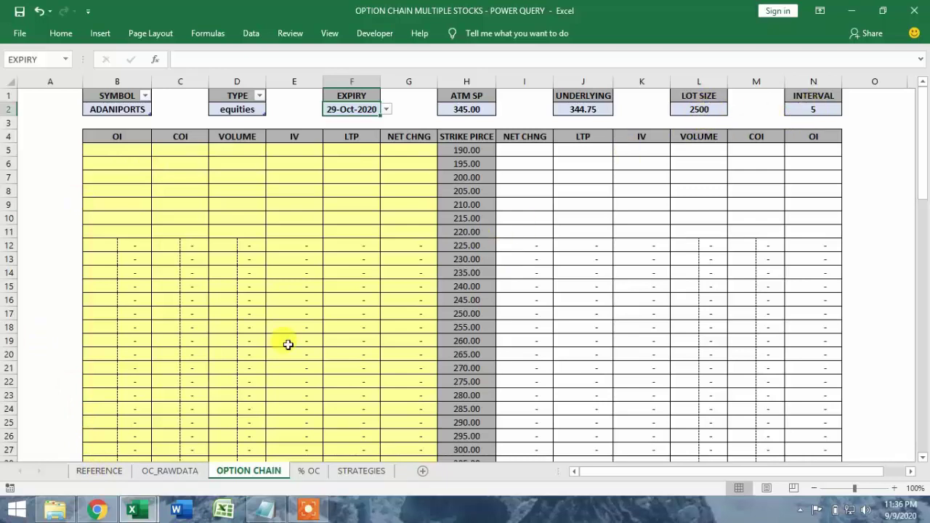
- Review the symbol, lot size, interval, expiry and strategy lists on the REFERENCE sheet, and return to the OPTION CHAIN sheet
click(100, 473)
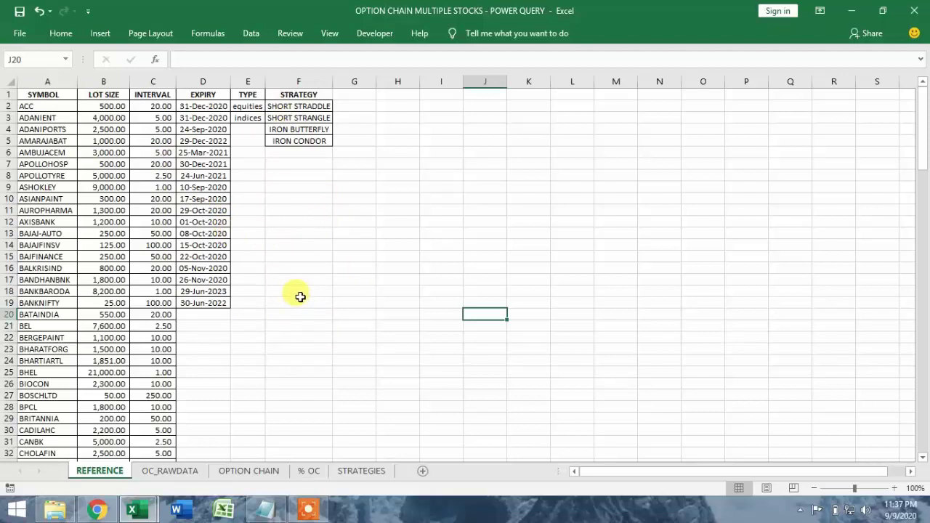
click(248, 471)
scroll(738, 254, down, 2)
scroll(740, 284, up, 2)
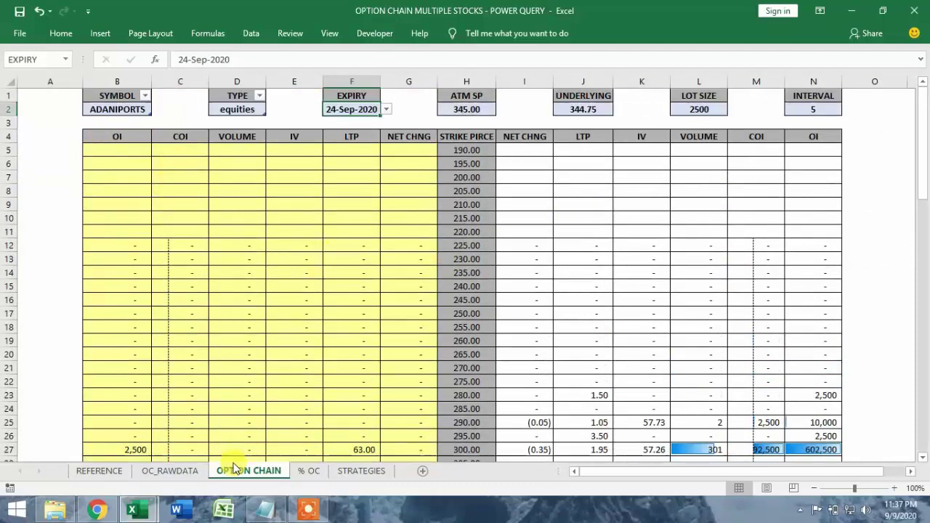
- Compare the queried data on the OC_RAWDATA sheet with the lookup formula in cell B6 of the OPTION CHAIN sheet
click(188, 472)
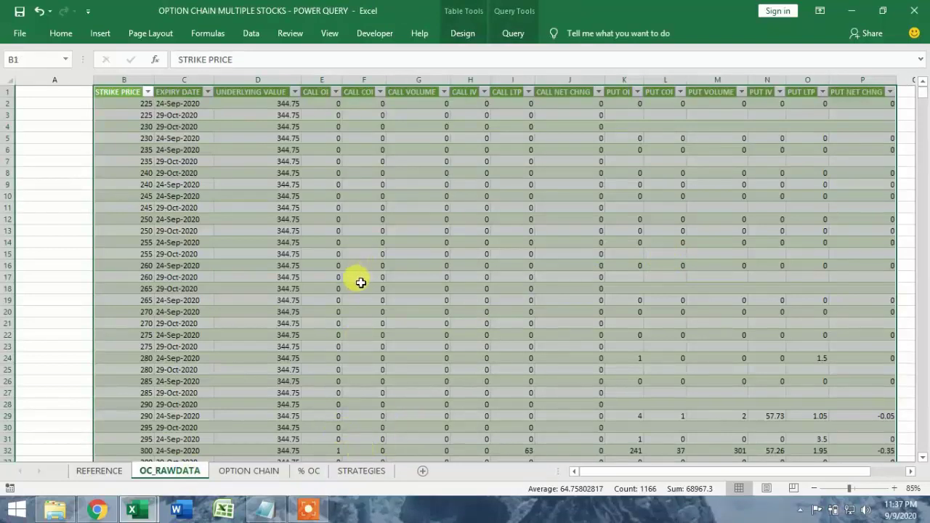
click(248, 469)
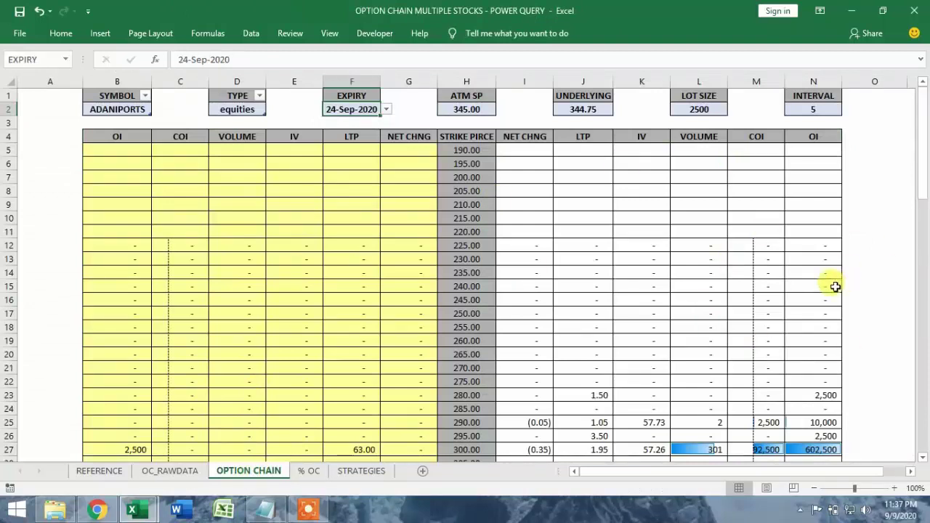
click(130, 164)
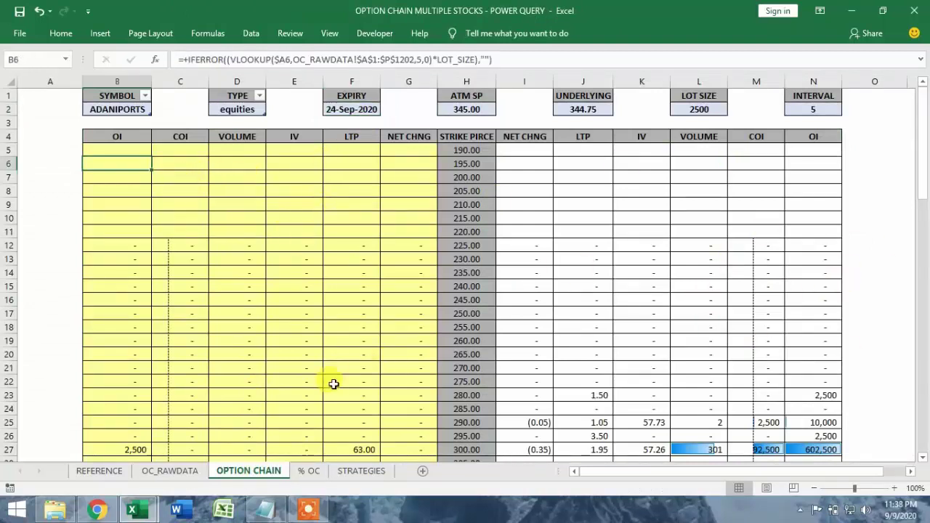
click(170, 471)
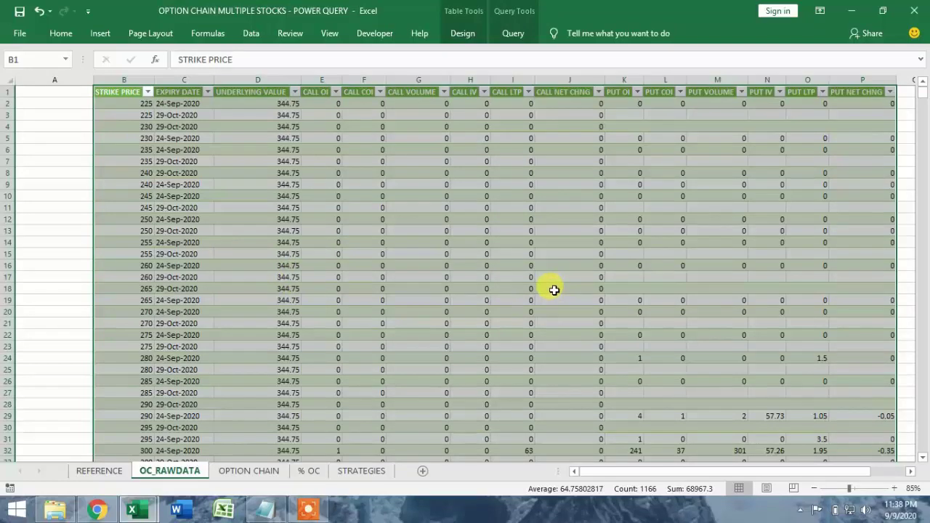
- Look over the % OC sheet, and set the number of contracts to 1 on the STRATEGIES sheet
click(310, 472)
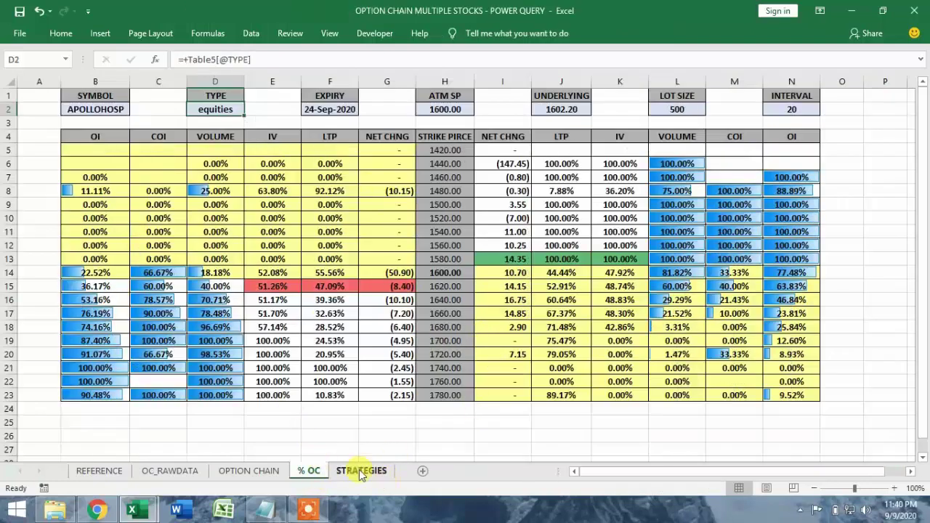
click(362, 472)
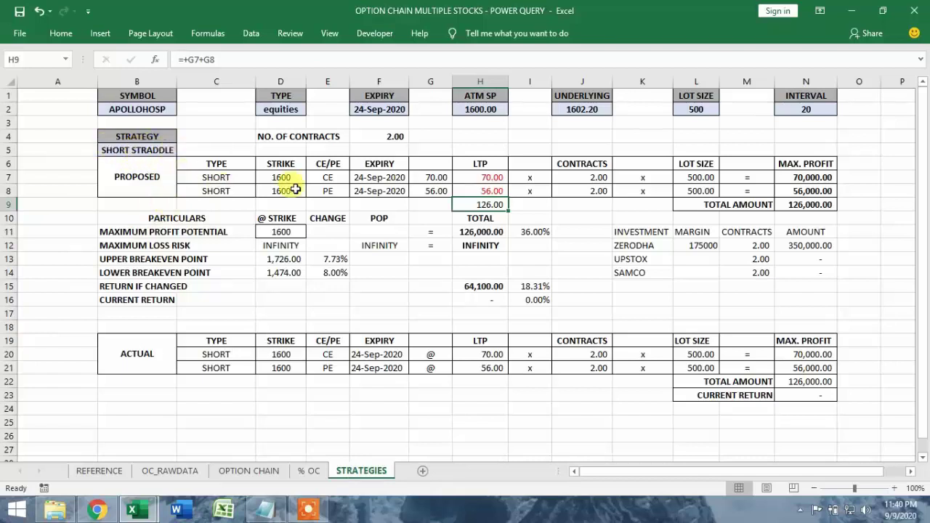
click(382, 136)
text(1)
key(Return)
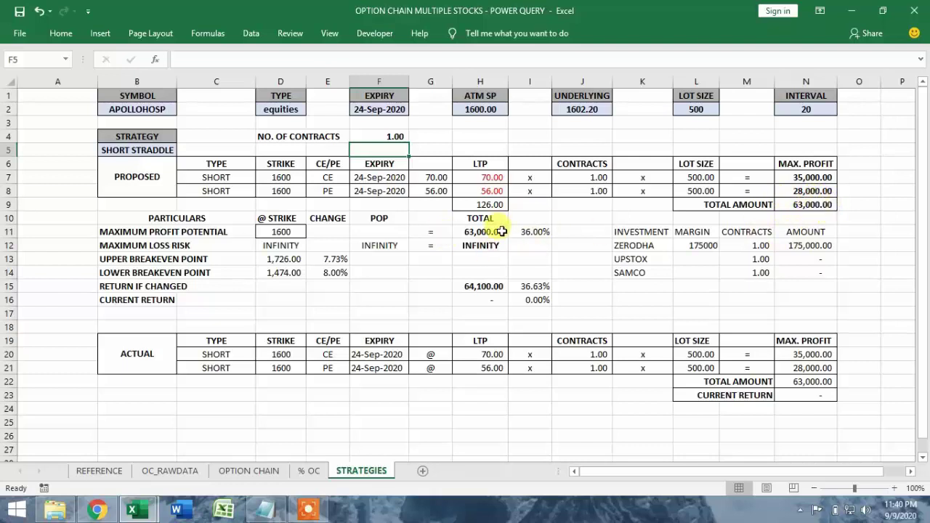
- Revisit the OPTION CHAIN and REFERENCE sheets, and close the workbook with its changes saved
click(249, 473)
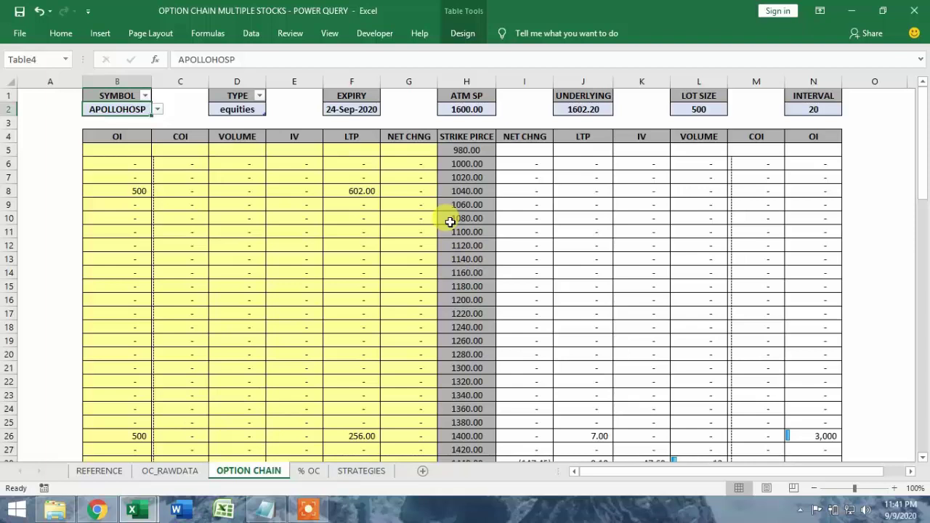
click(96, 471)
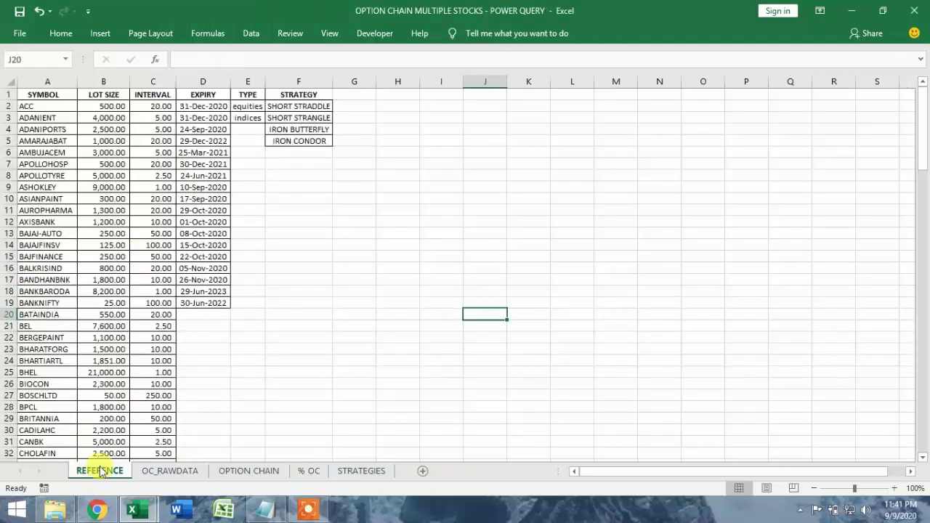
click(401, 256)
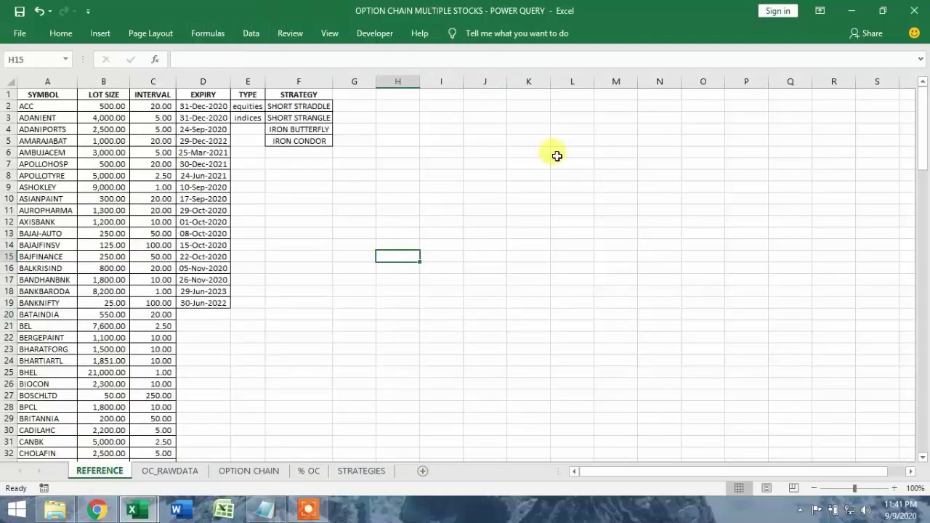
click(920, 16)
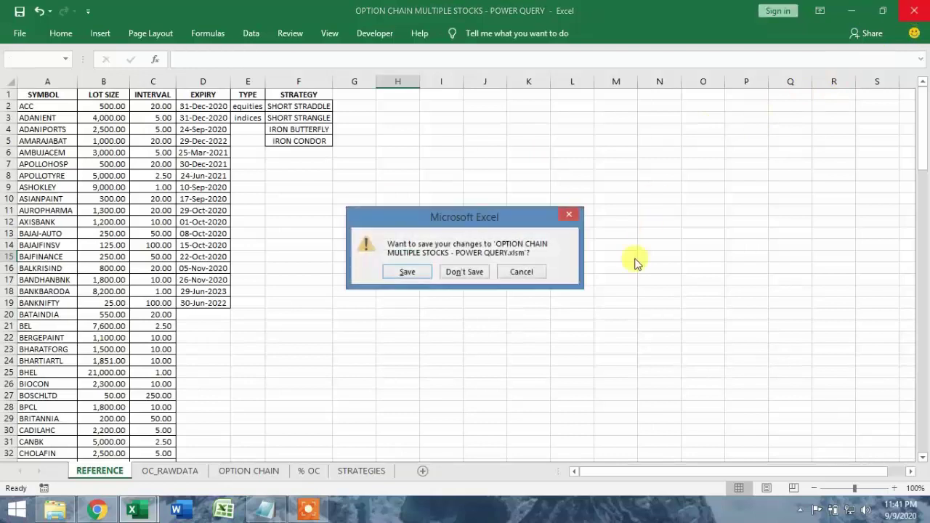
click(407, 274)
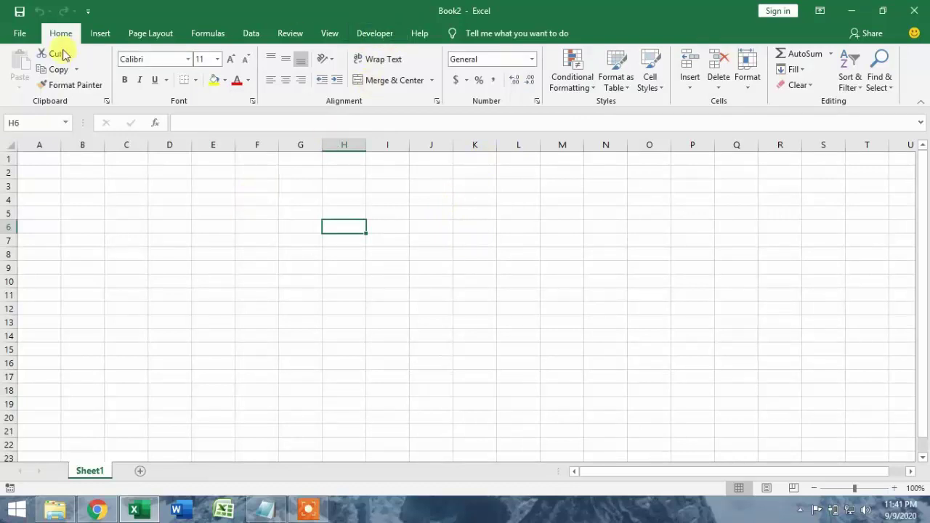
- Make sure the Developer tab is enabled among the main tabs in the ribbon customization options, and apply the options
click(17, 35)
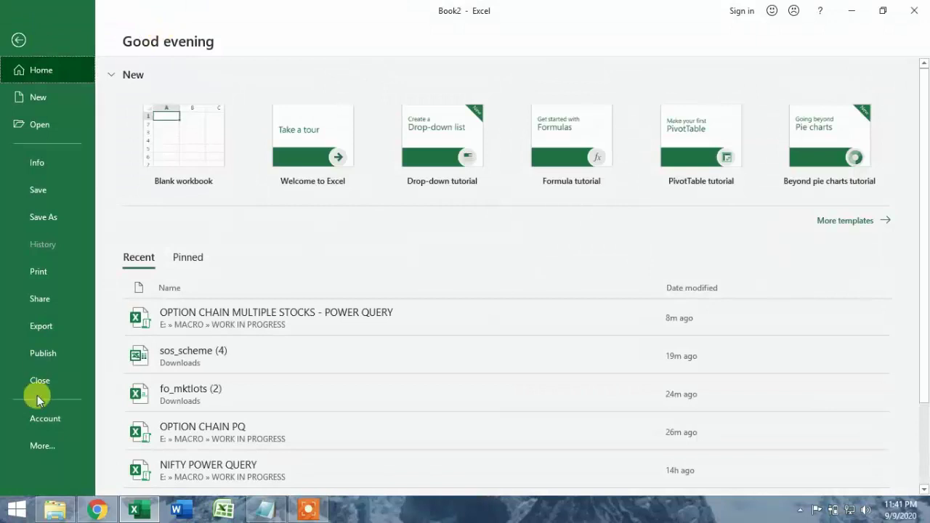
click(38, 449)
click(134, 470)
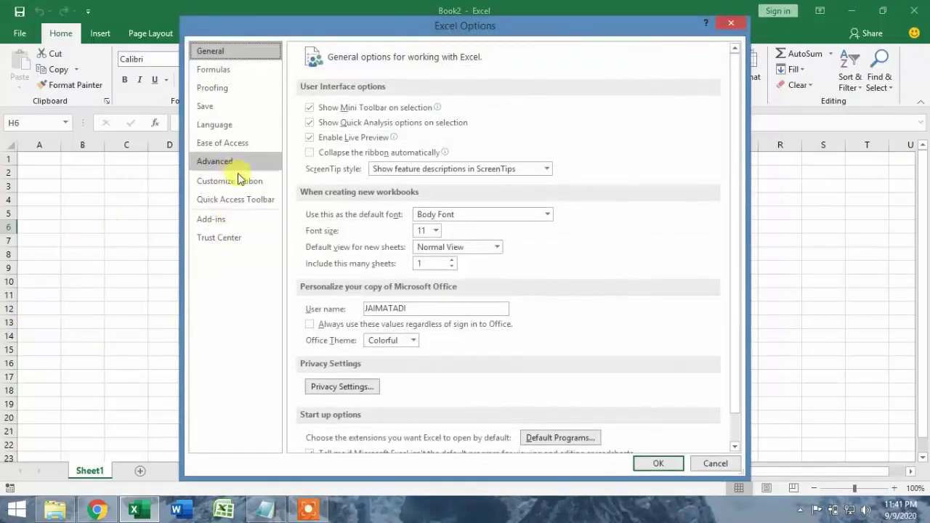
click(238, 187)
click(555, 312)
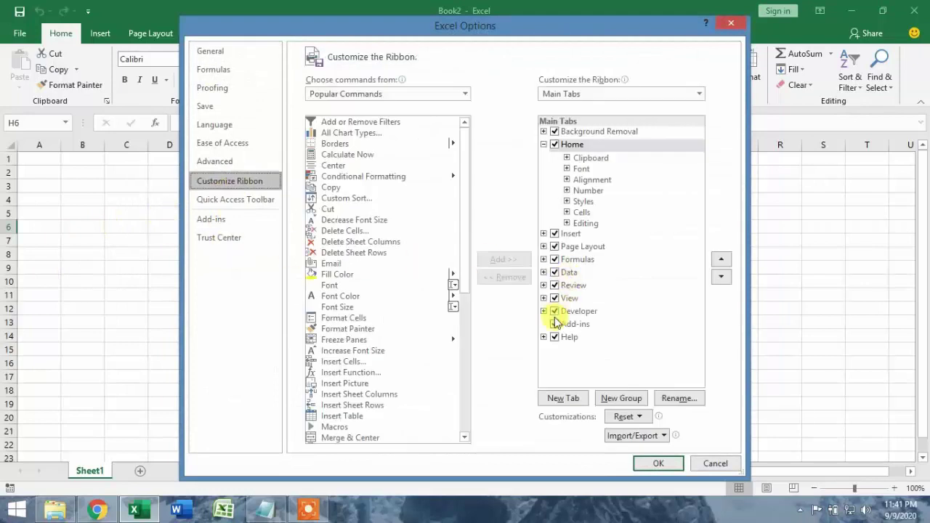
click(560, 311)
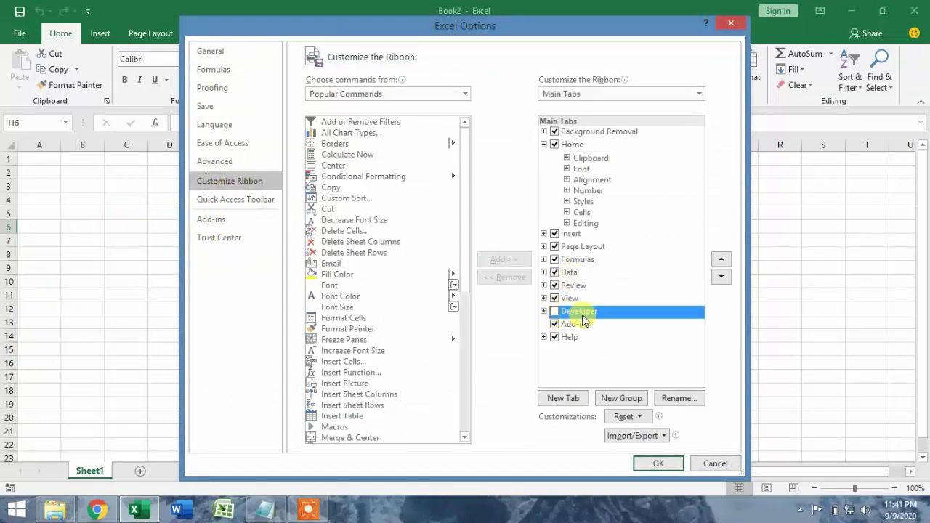
click(554, 312)
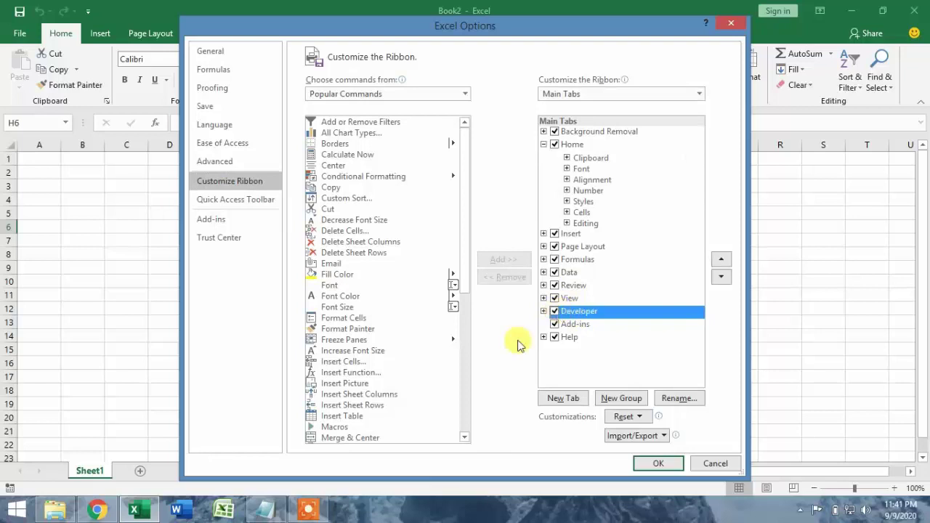
click(651, 459)
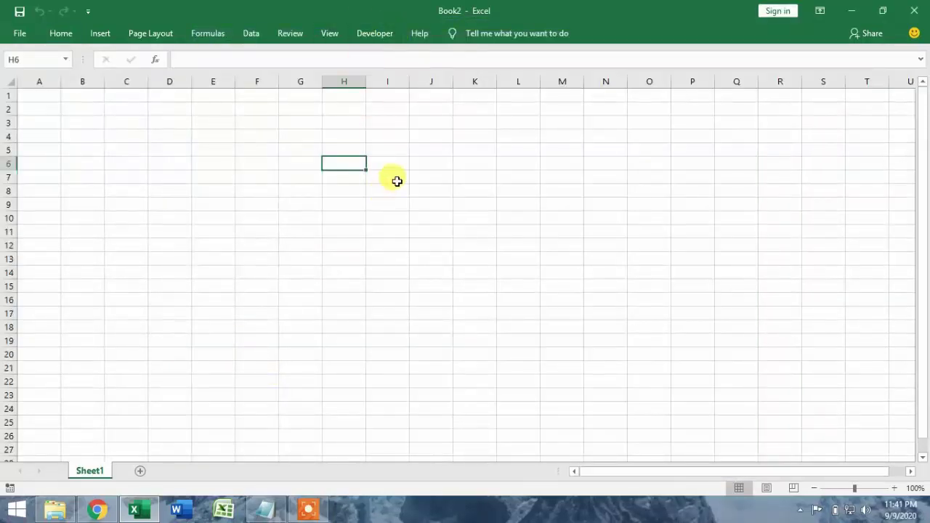
- Save the blank workbook as OPTION CHAIN PQ in the WORK IN PROGRESS folder, using the Excel Macro-Enabled Workbook format
click(19, 33)
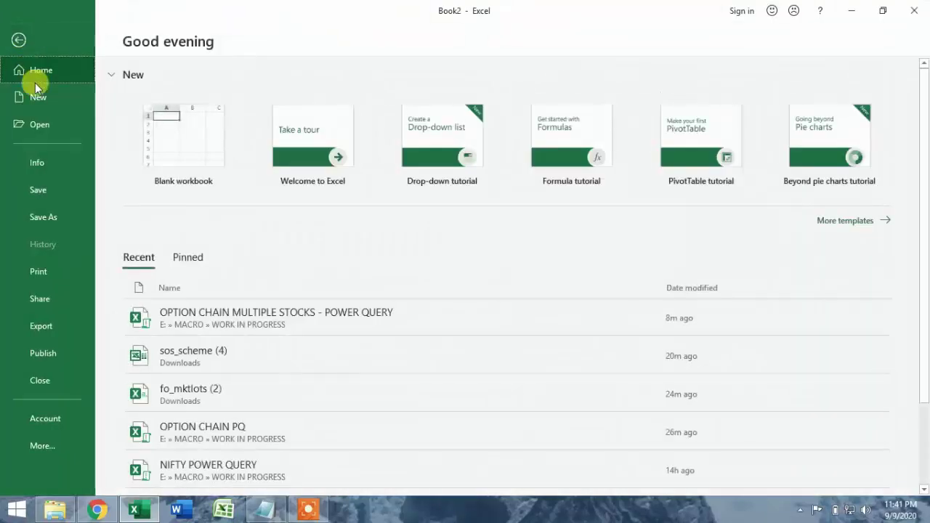
click(49, 215)
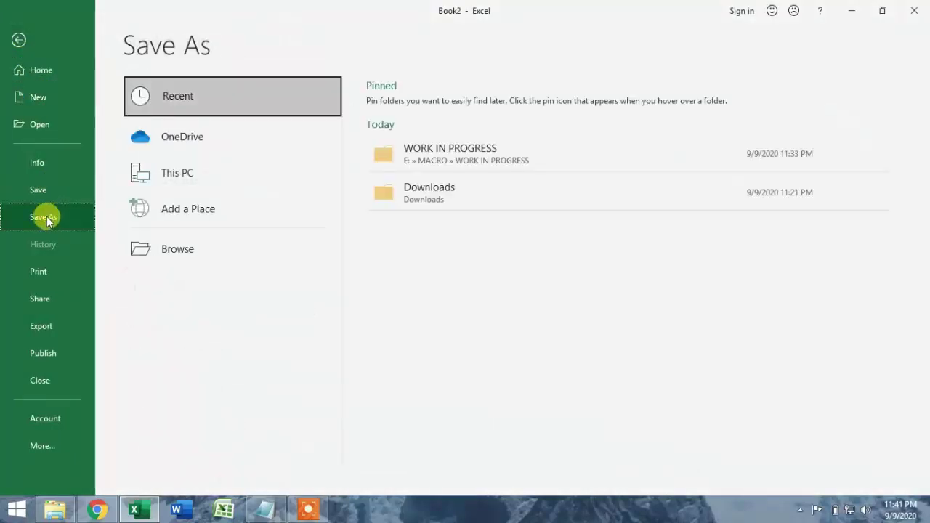
click(483, 153)
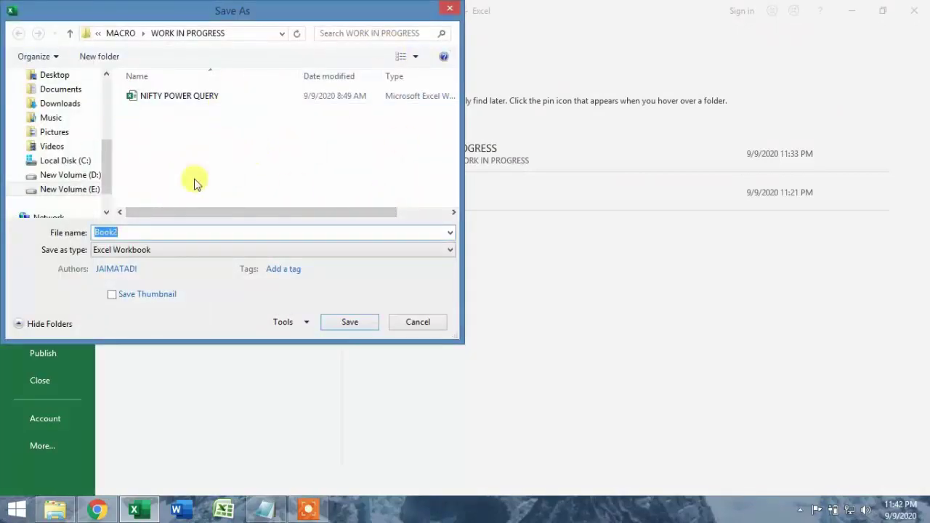
text(nif)
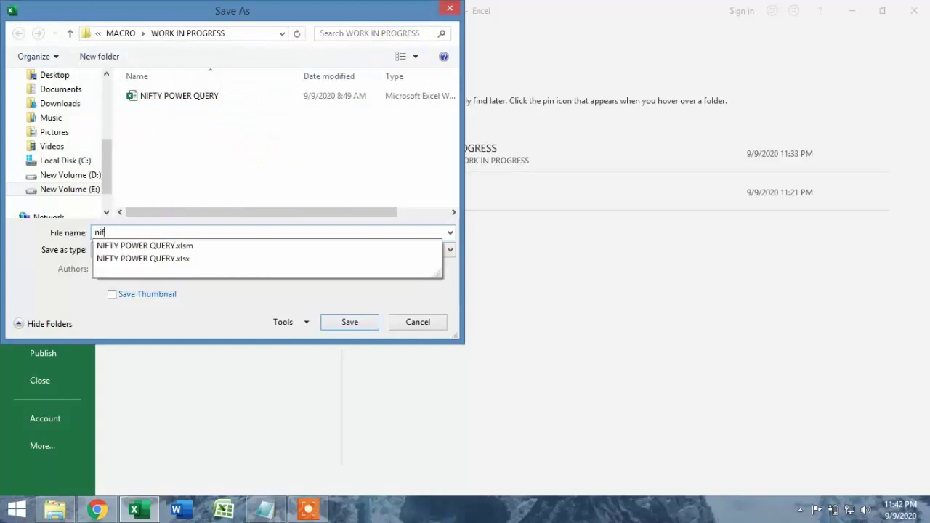
key(BackSpace)
key(BackSpace)
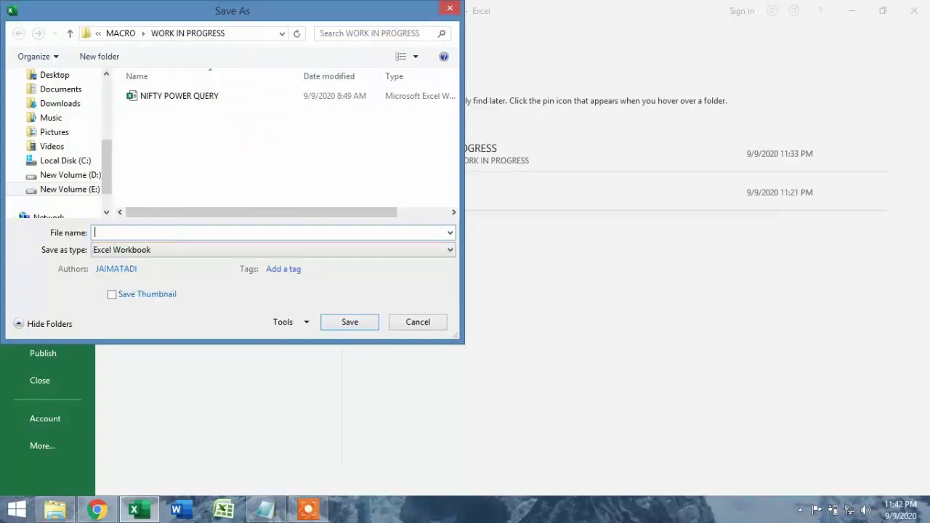
text(OPTION CH)
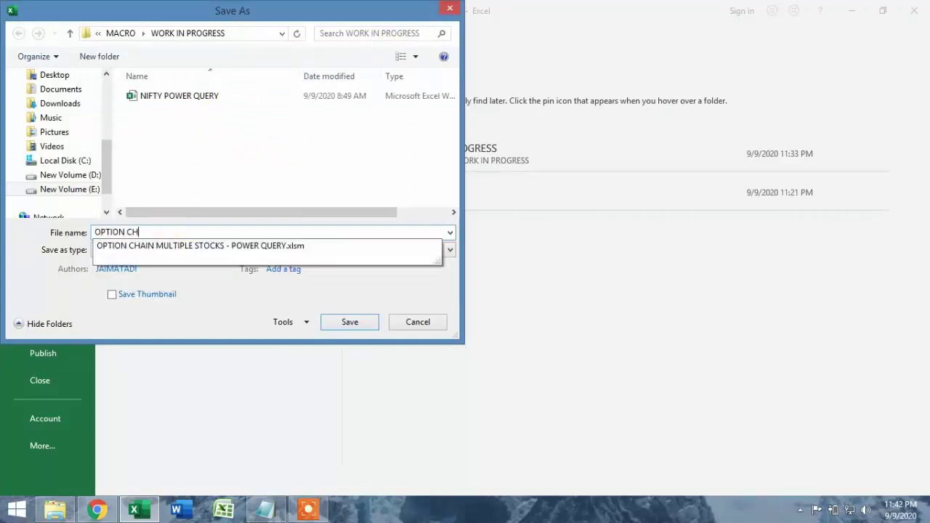
text(AIN PQ)
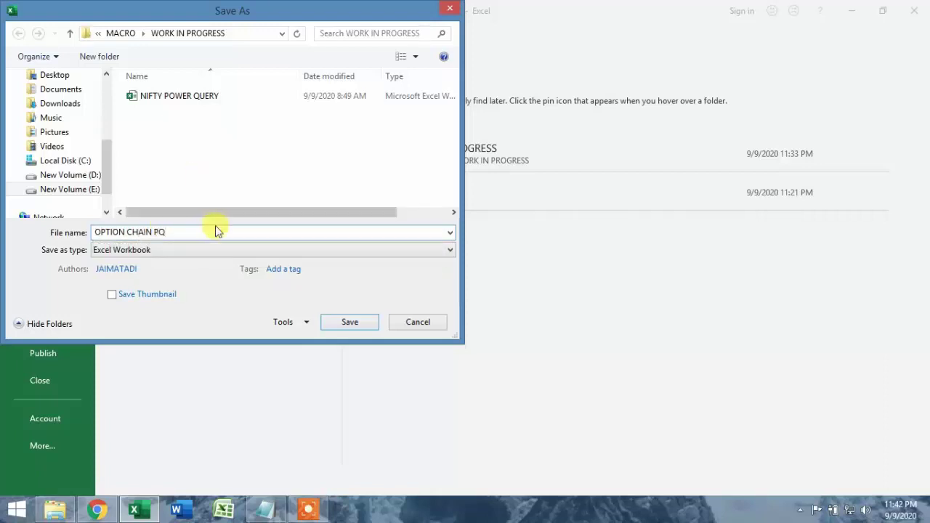
click(209, 250)
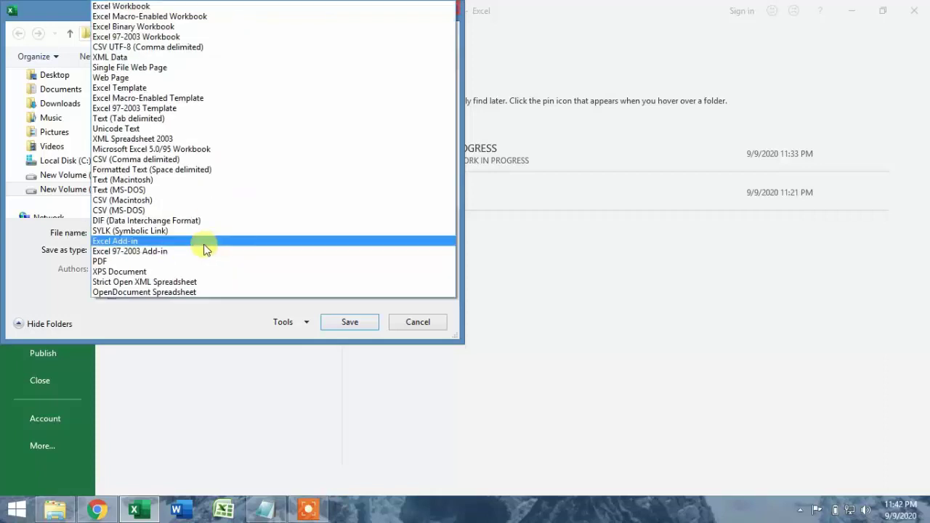
click(209, 15)
click(355, 321)
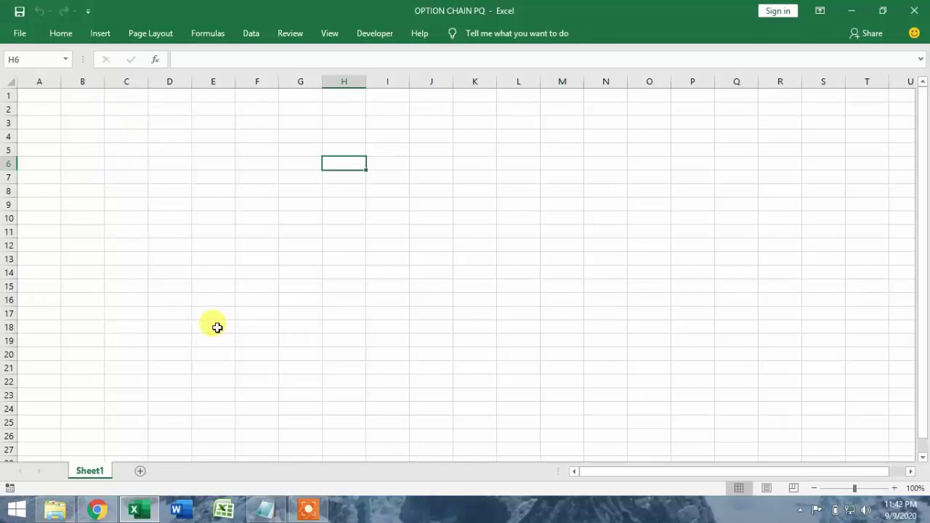
- Rename Sheet1 to REFERENCE
double_click(102, 471)
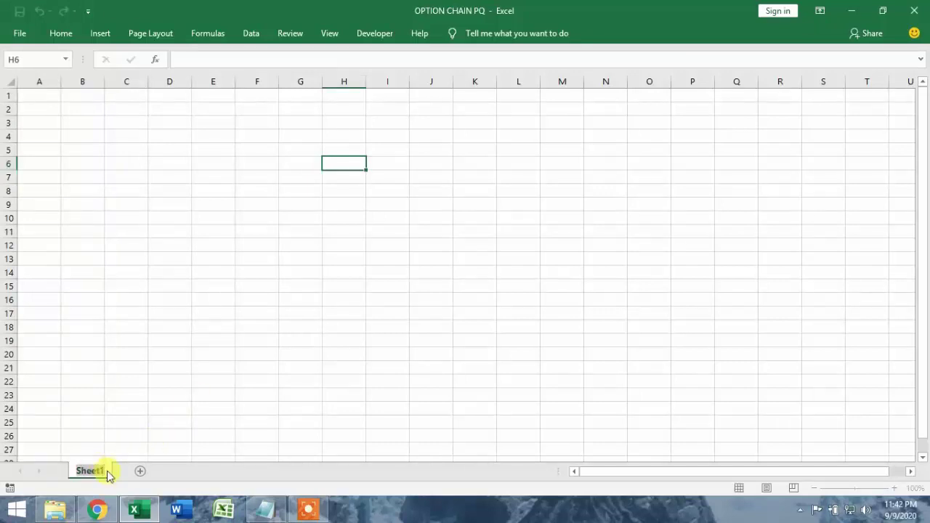
text(REFEREN)
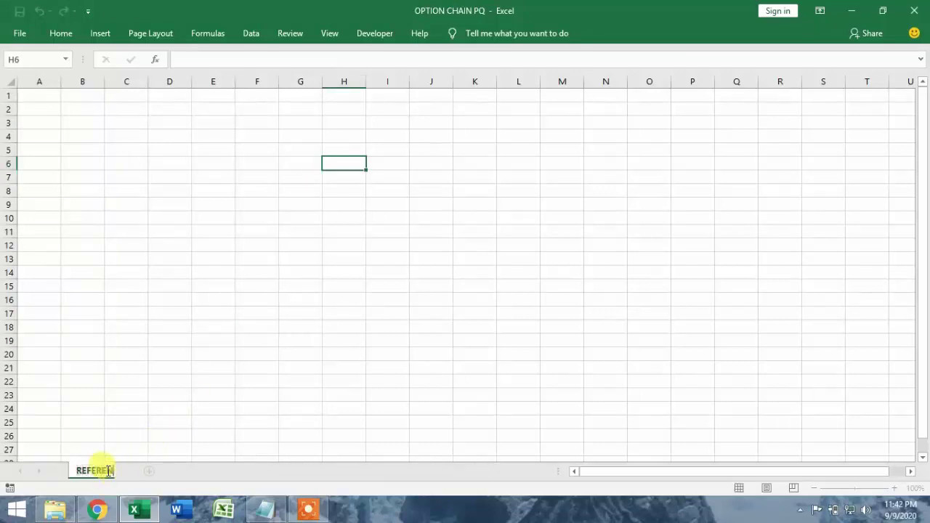
key(Return)
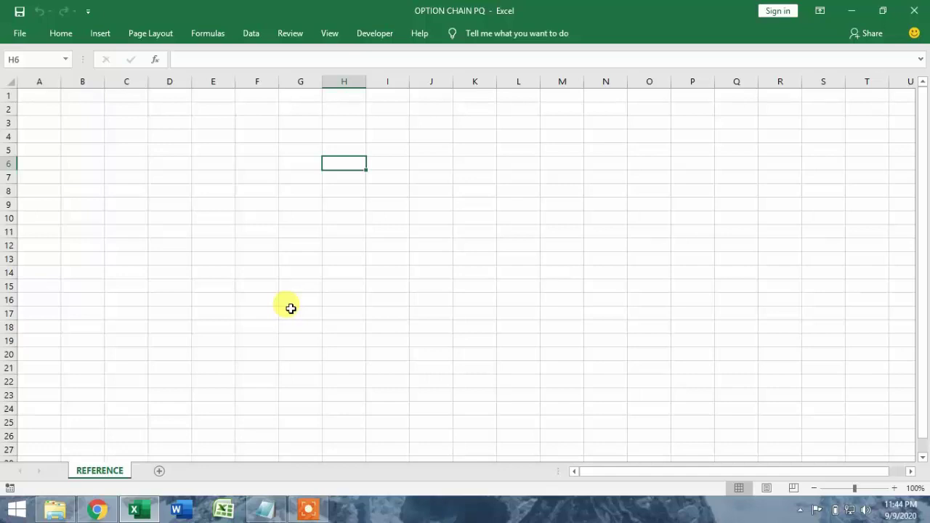
- Switch to the newwip file in Notepad and view the NSE individual securities web address
click(265, 508)
click(266, 509)
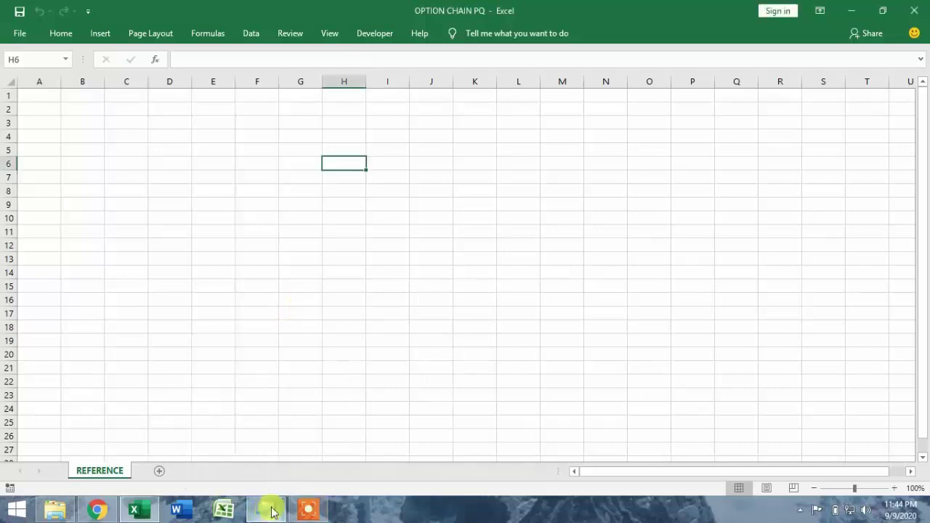
click(272, 515)
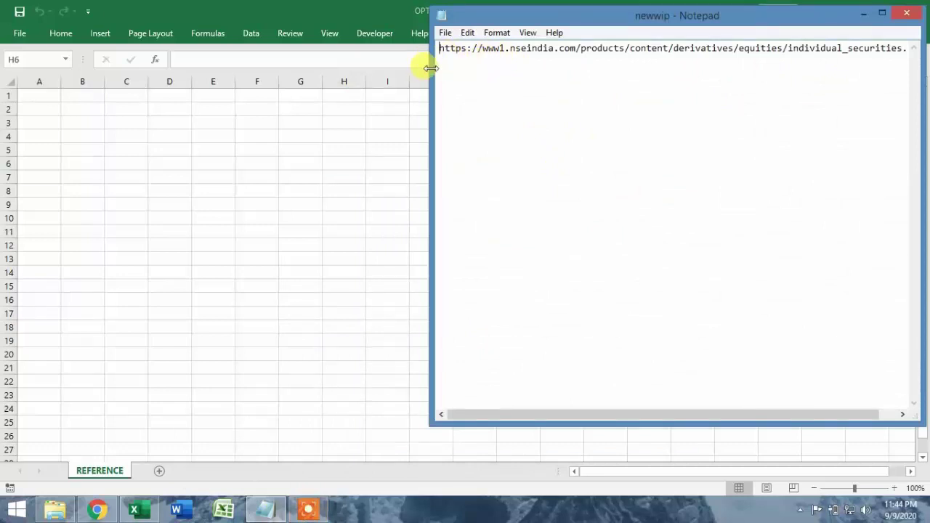
click(266, 509)
click(266, 509)
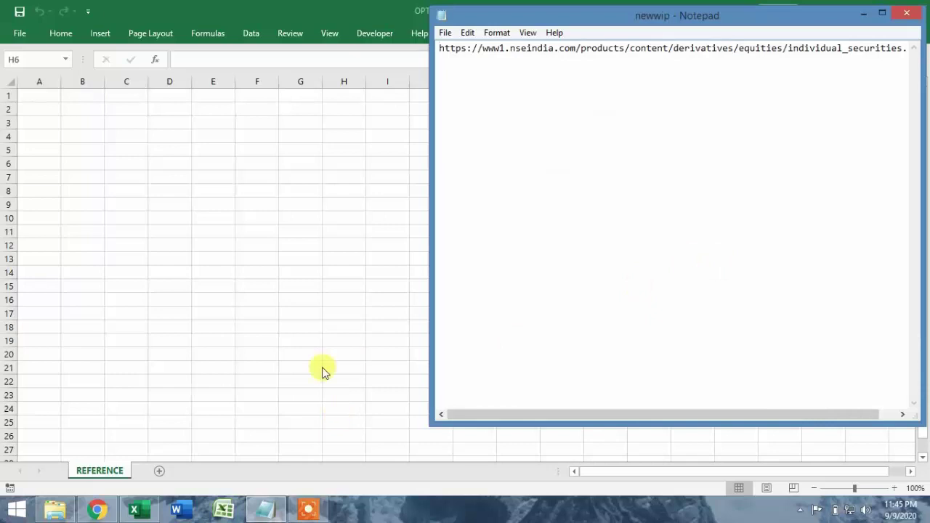
- Switch to Chrome and load www1.nseindia.com/products/content/derivatives/equities/individual_securities.htm
mouse_move(101, 508)
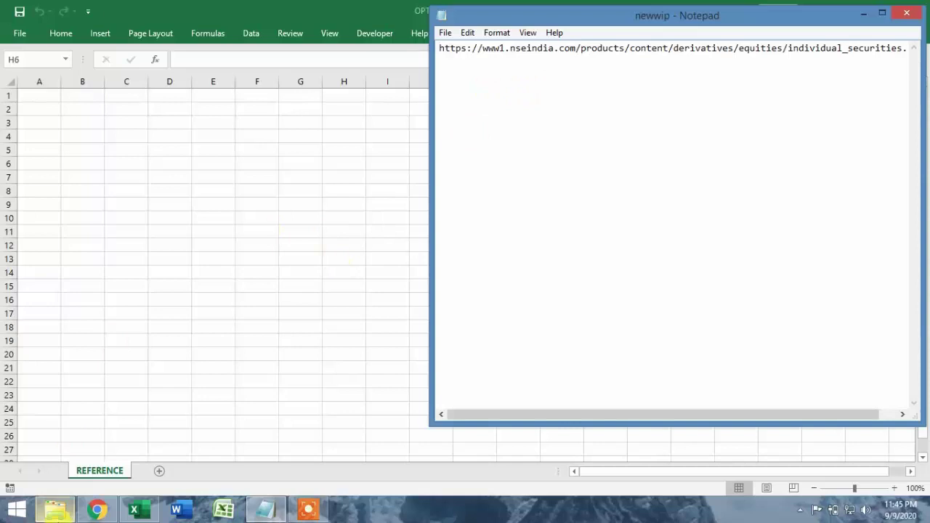
click(102, 512)
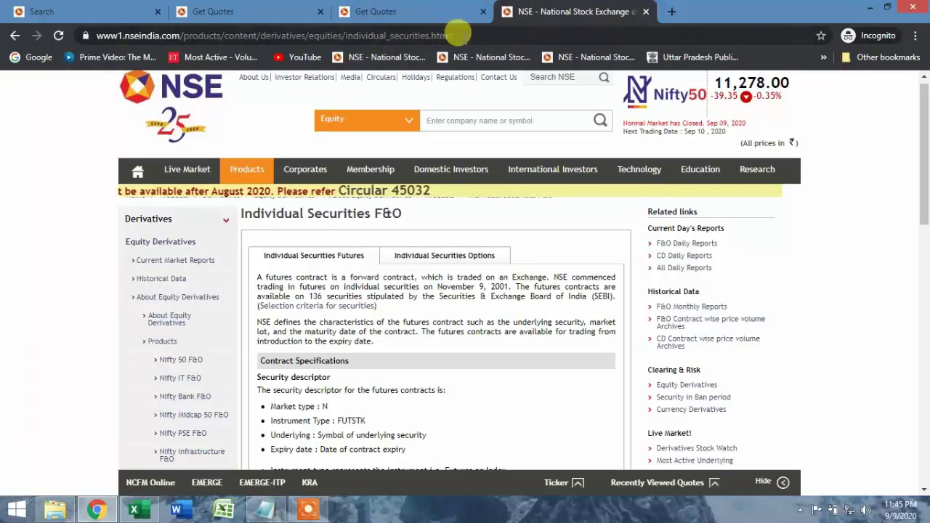
click(455, 34)
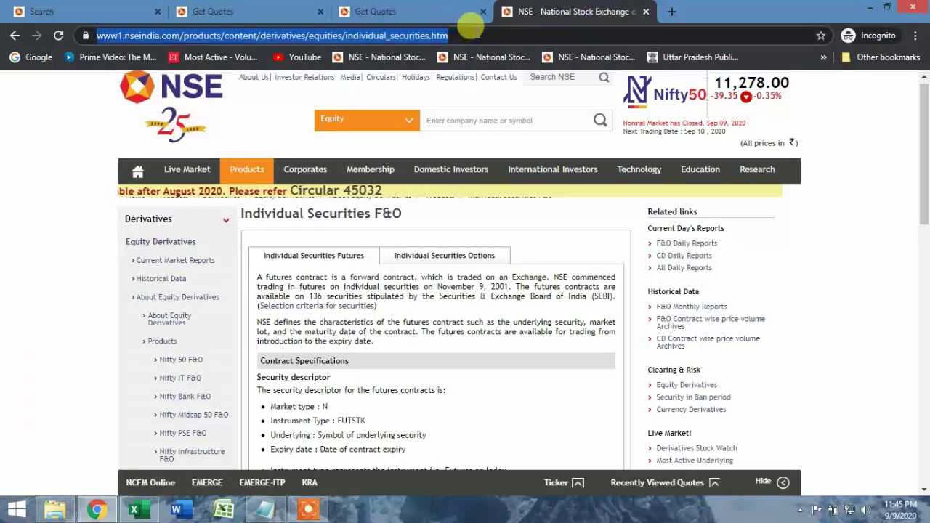
key(Return)
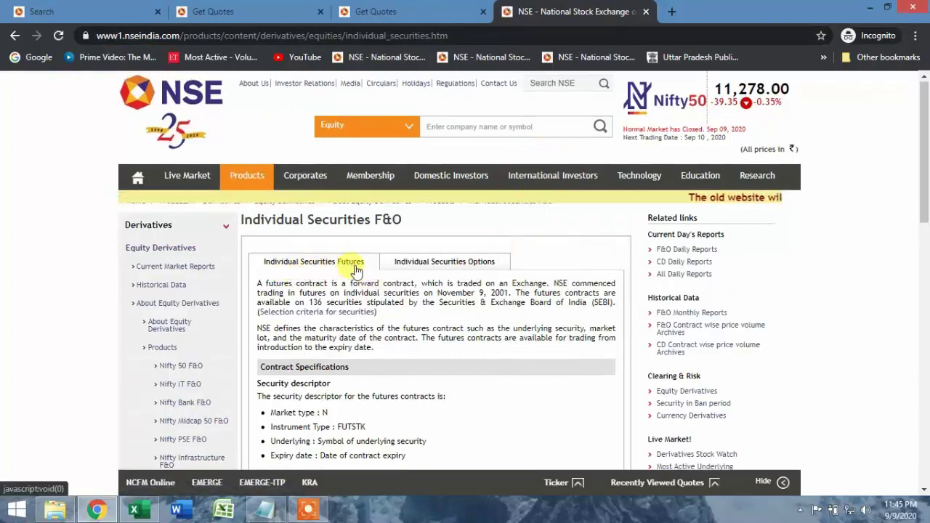
- Download the permitted lot size CSV from the Individual Securities Options section of the page, and open the file in Excel
click(462, 270)
scroll(509, 276, down, 2)
scroll(572, 280, down, 7)
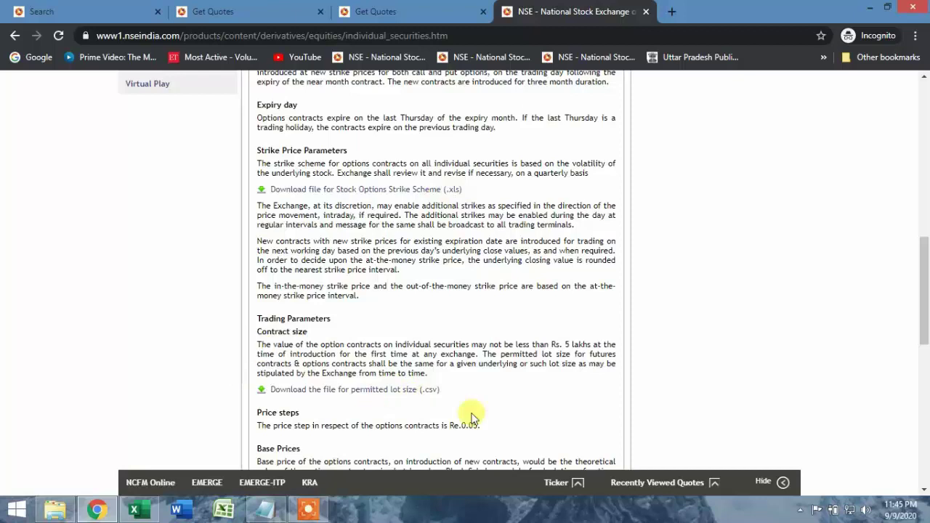
click(407, 391)
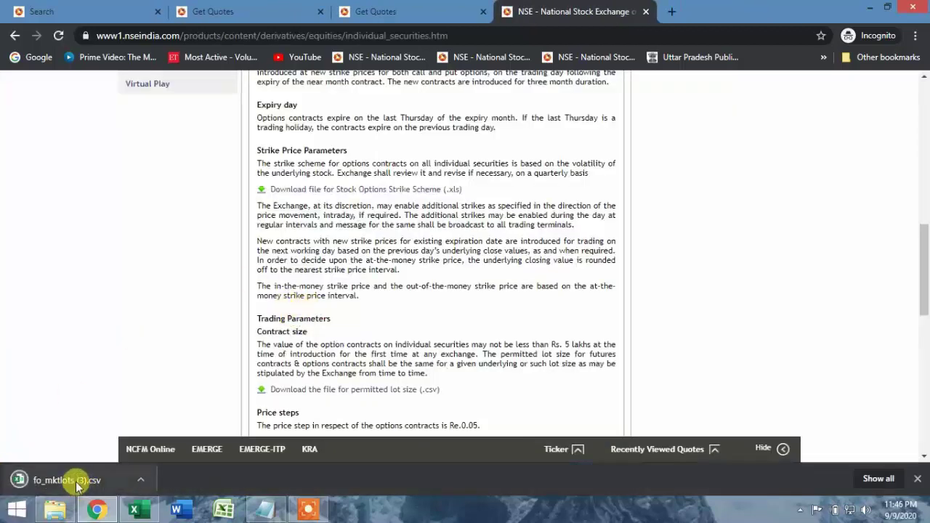
click(18, 481)
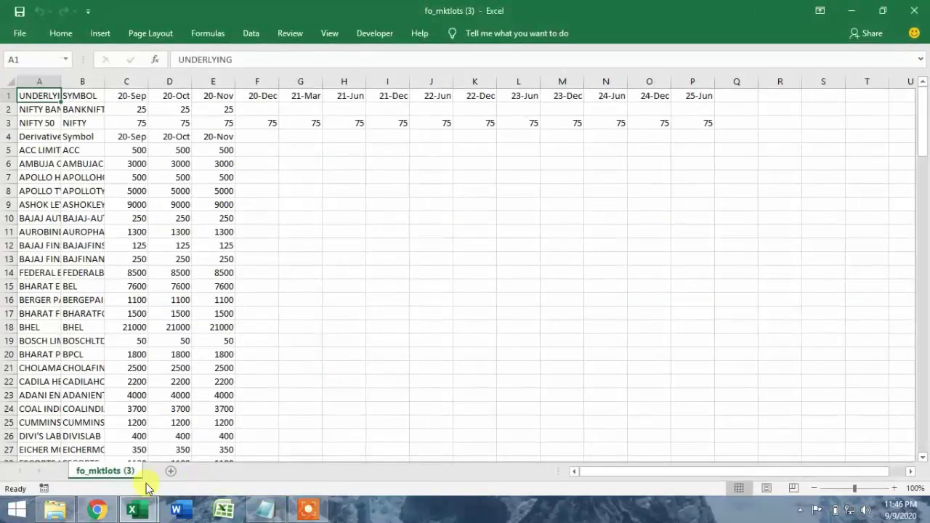
- Widen columns A and B of the lot size file to fit the underlying names and symbols
drag(62, 84, 186, 91)
drag(116, 87, 148, 93)
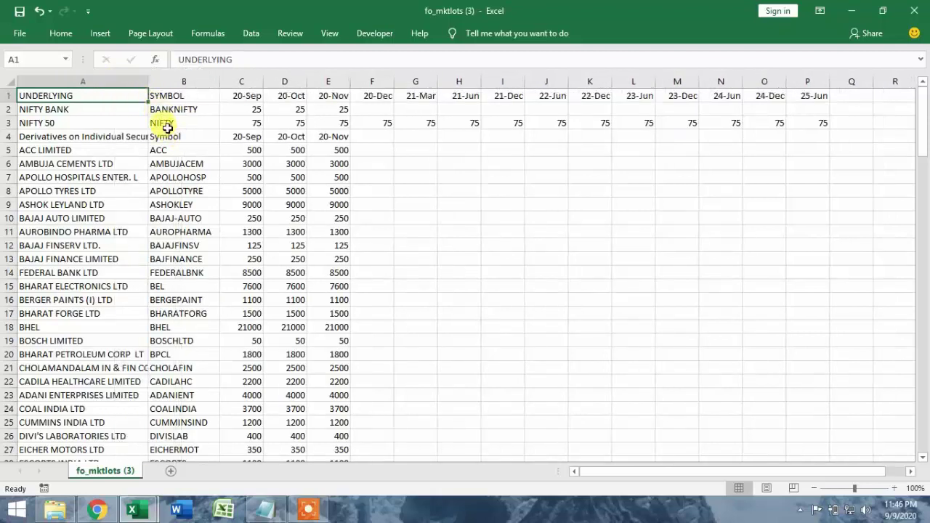
drag(149, 83, 169, 89)
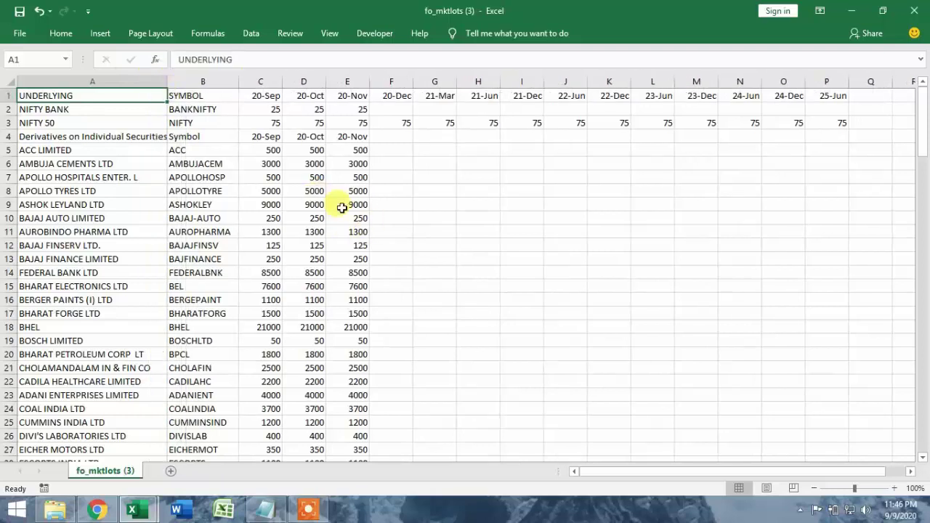
- Enter the formula +C5-E5 in cell G5 to compare ACC's 20-Sep and 20-Nov lot sizes
click(356, 153)
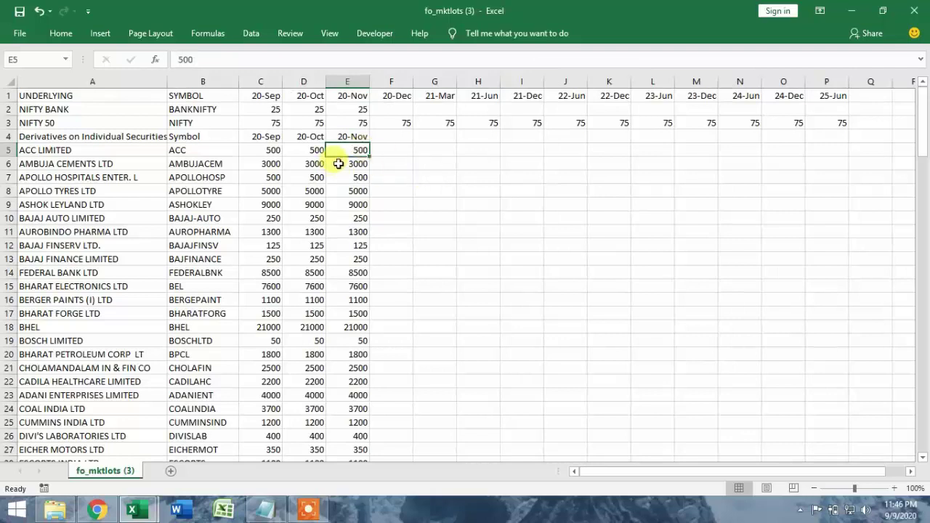
click(308, 137)
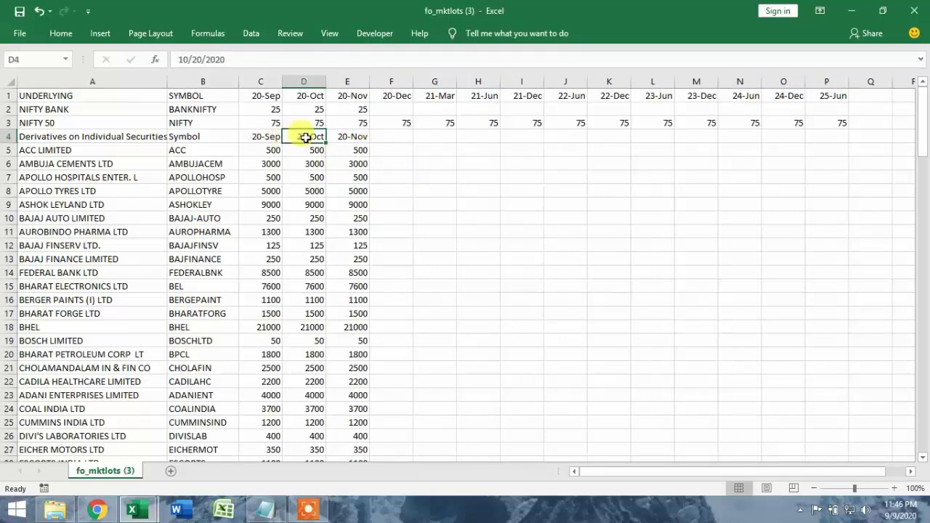
click(357, 150)
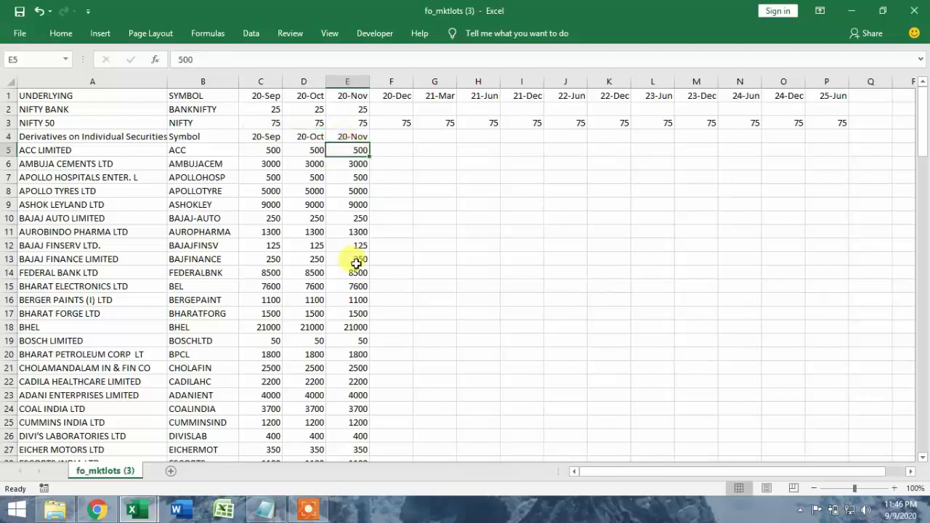
click(437, 151)
text(+)
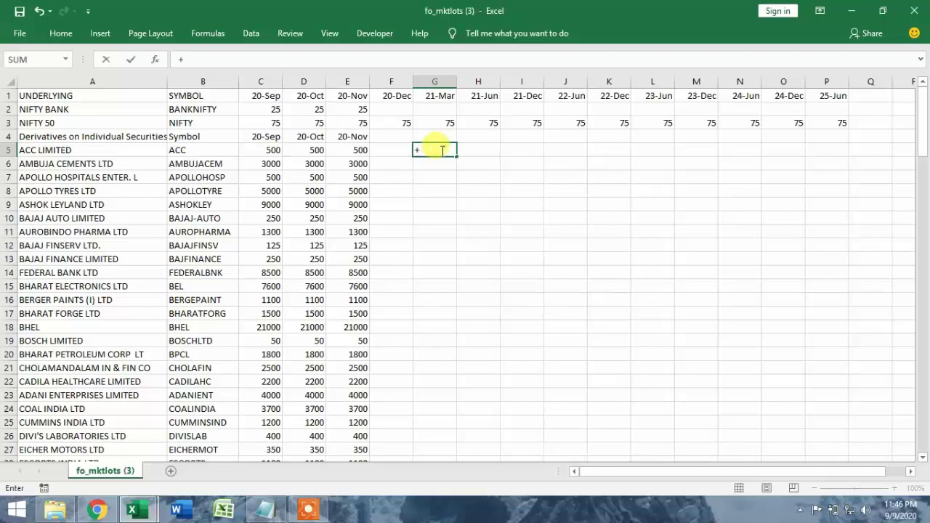
key(Left)
key(Left)
key(Left)
key(Left)
text(-)
key(Left)
key(Left)
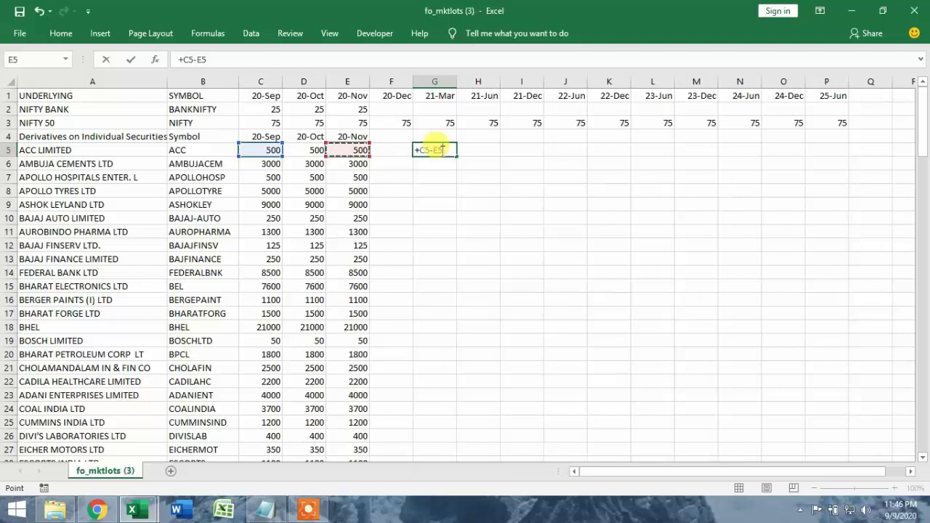
key(Return)
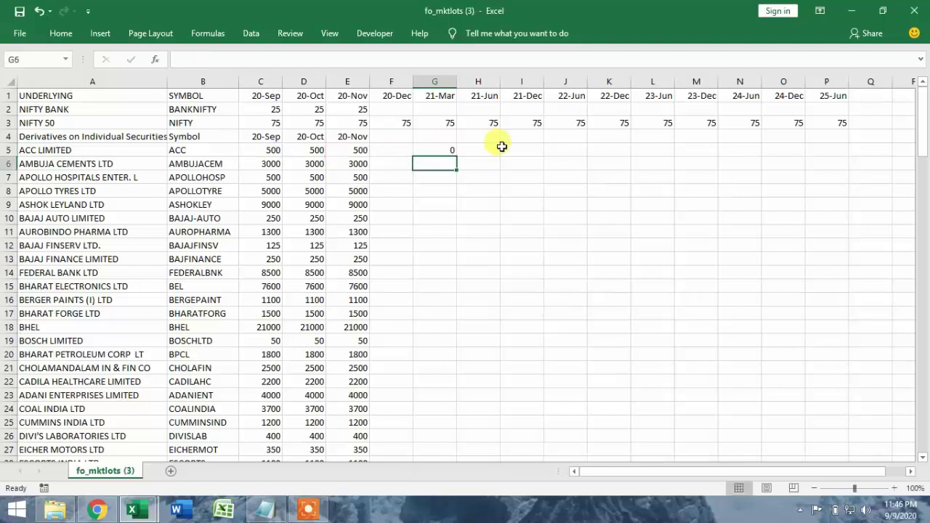
- Copy the lot size difference formula from G5 down to G140 and check the differences for all stocks
key(Up)
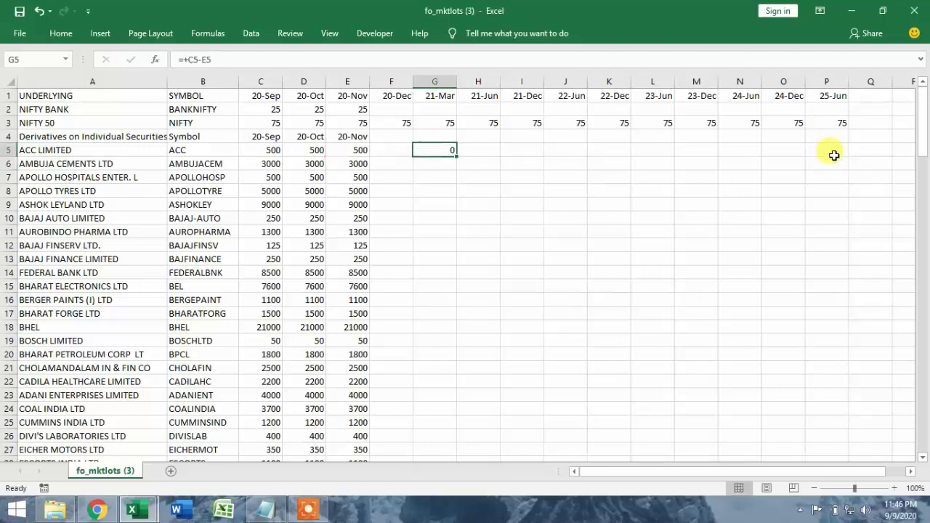
key(ctrl+c)
key(Left)
key(Left)
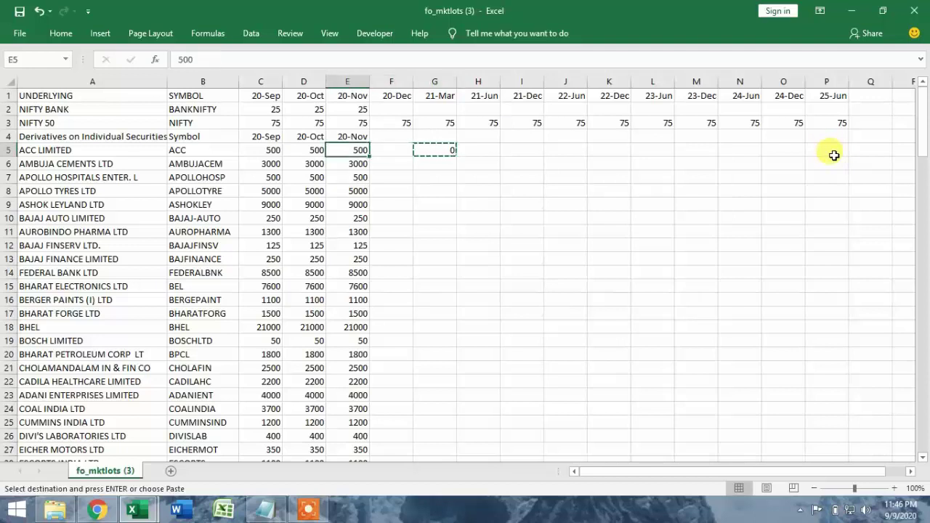
key(ctrl+Down)
key(Right)
key(Right)
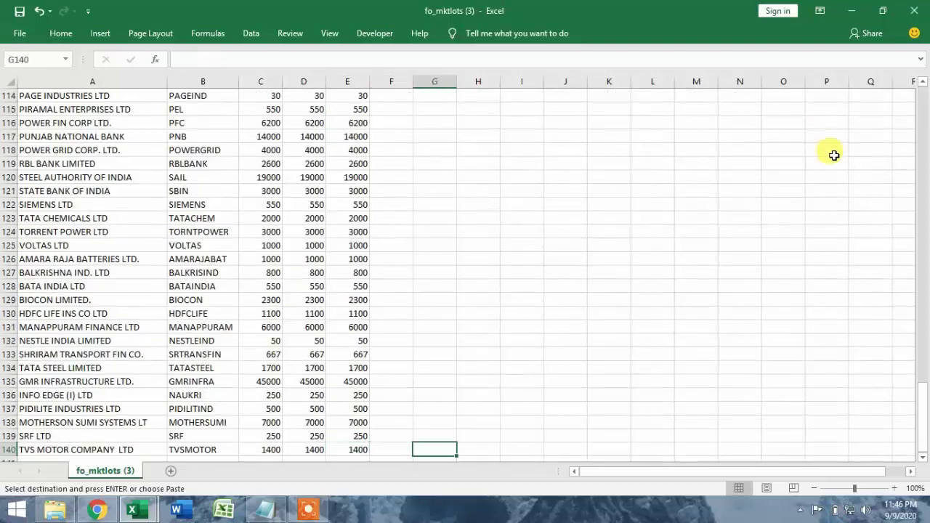
key(ctrl+shift+Up)
key(ctrl+v)
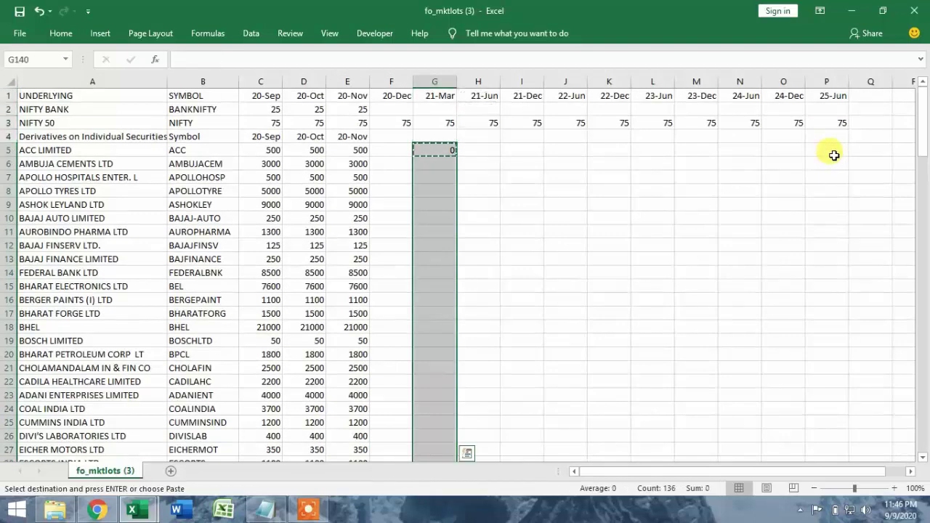
key(Return)
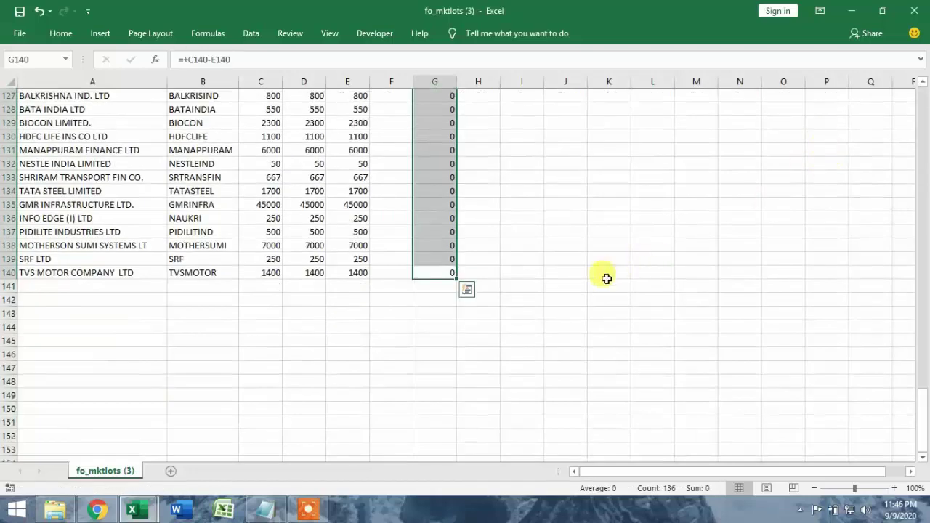
scroll(566, 306, up, 5)
scroll(565, 306, up, 9)
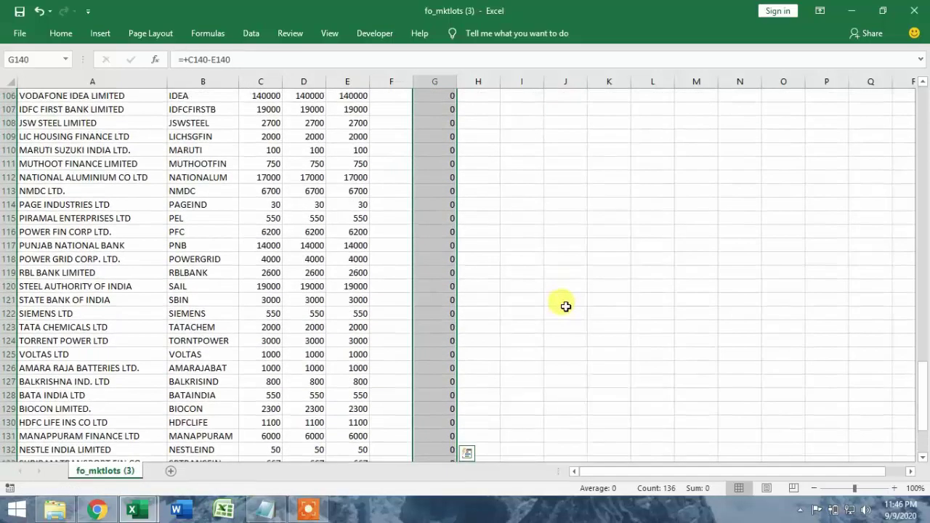
scroll(566, 307, up, 20)
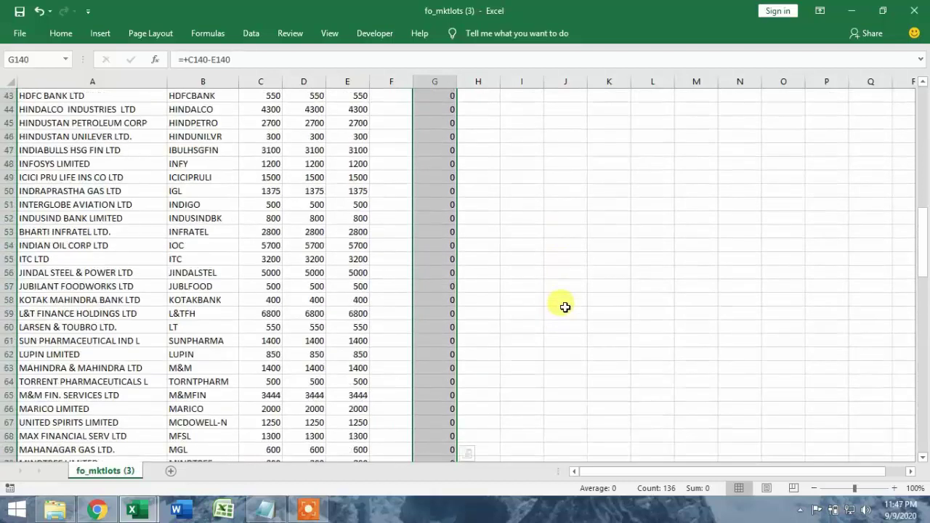
scroll(564, 307, up, 4)
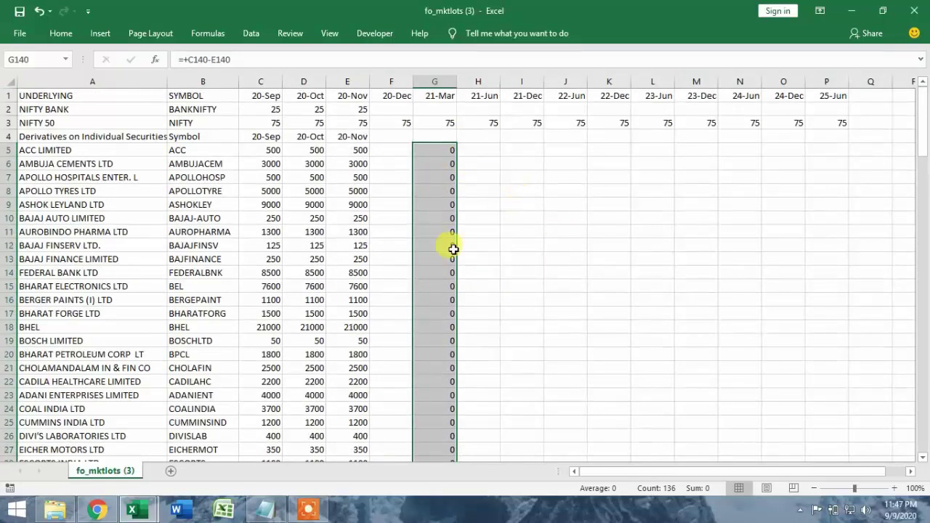
click(563, 231)
- Copy the stock symbols in B5:B140 to the OPTION CHAIN PQ workbook's REFERENCE sheet, starting at A2, and fit column A to them
click(212, 151)
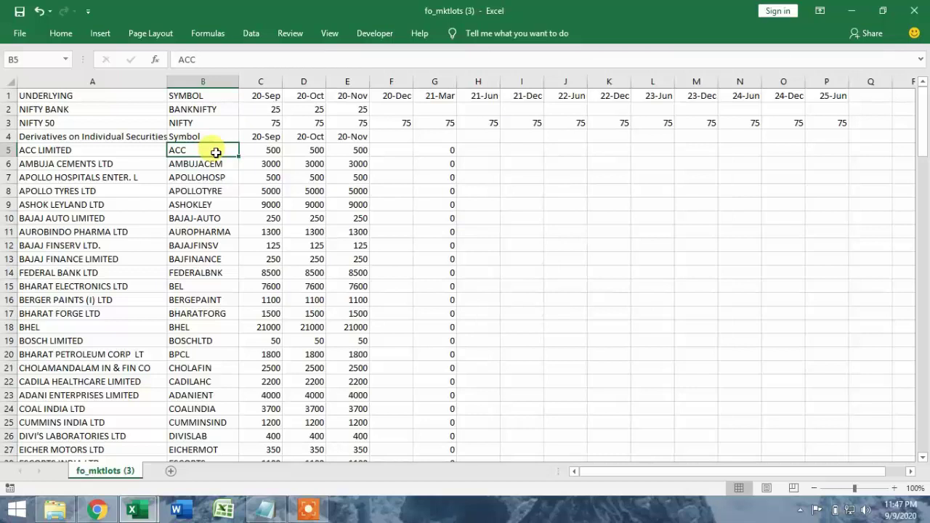
key(ctrl+shift+Down)
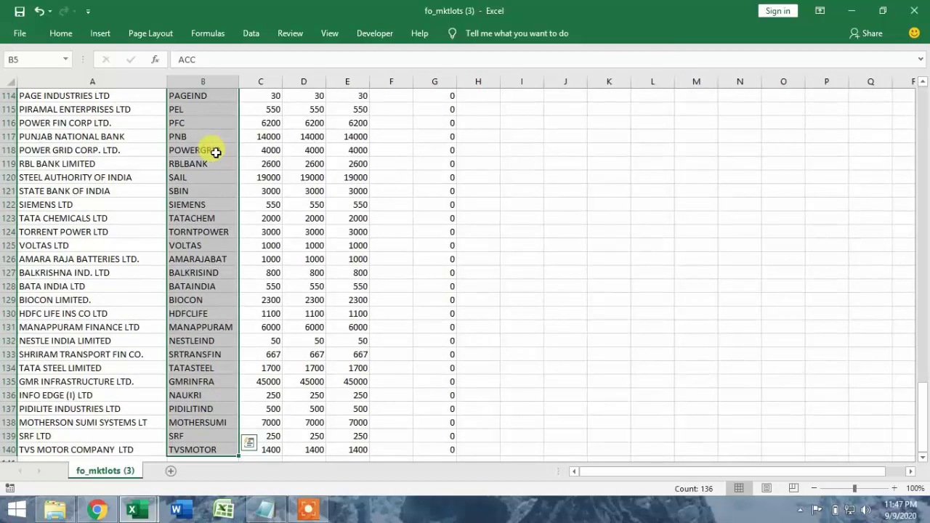
key(ctrl+c)
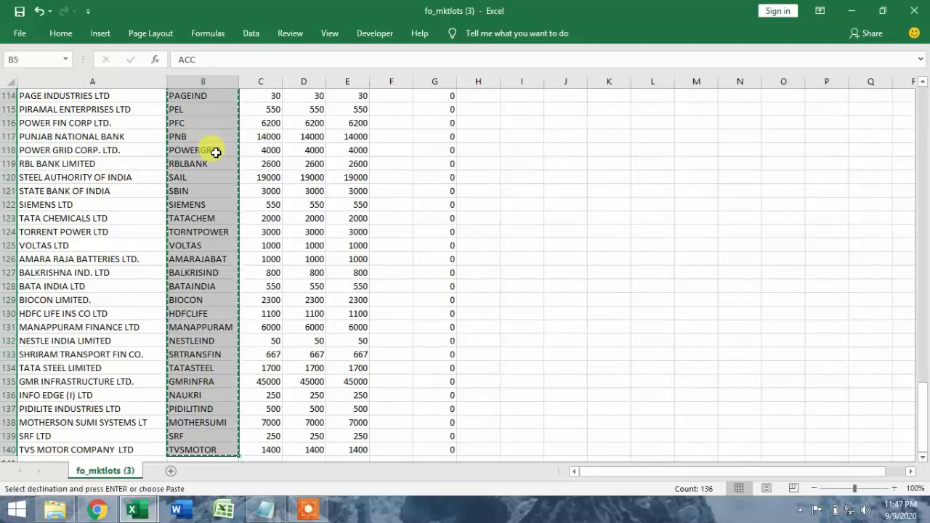
mouse_move(133, 511)
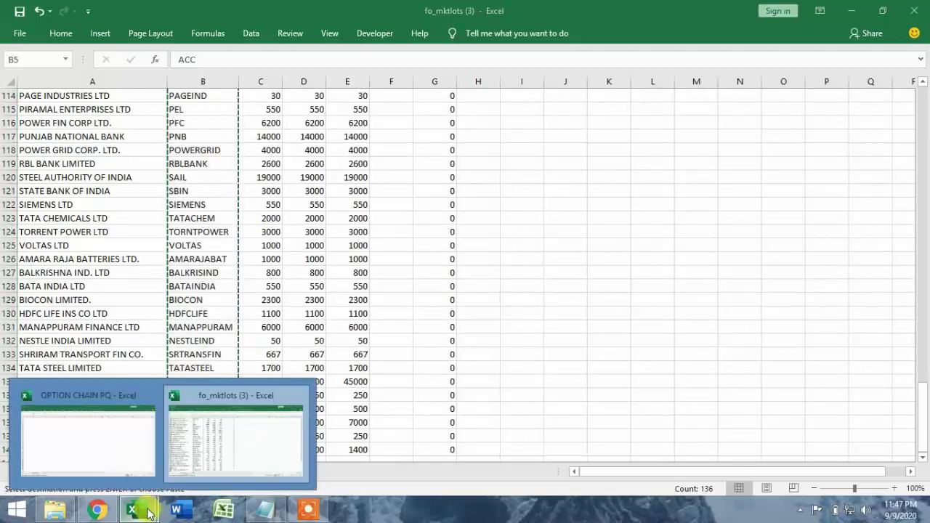
click(103, 453)
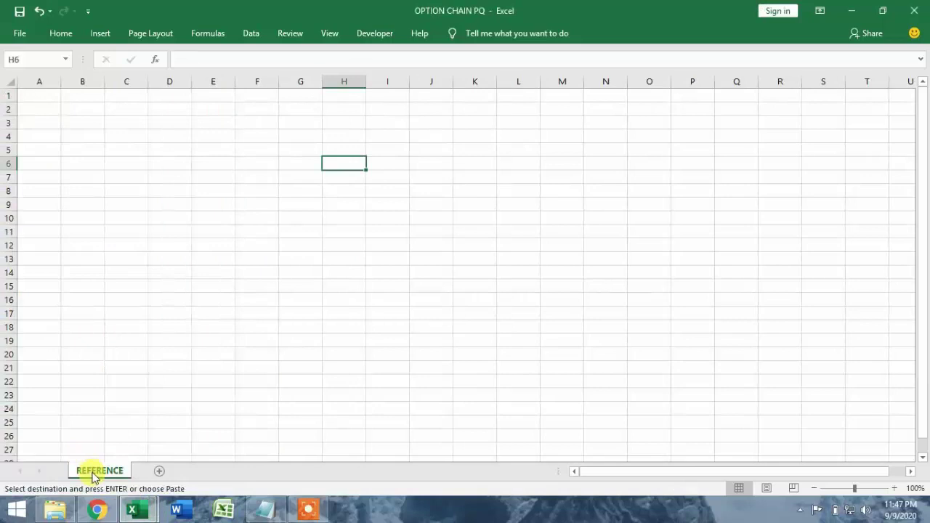
click(34, 110)
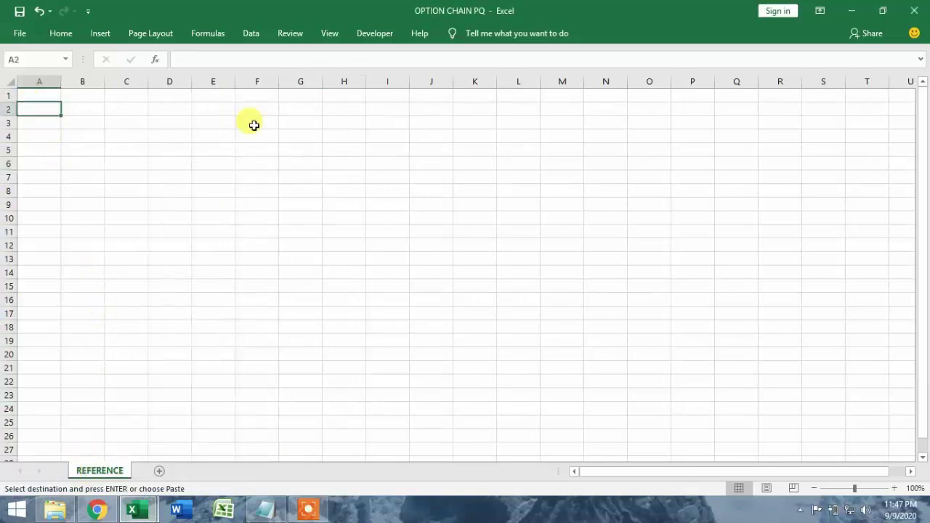
key(ctrl+v)
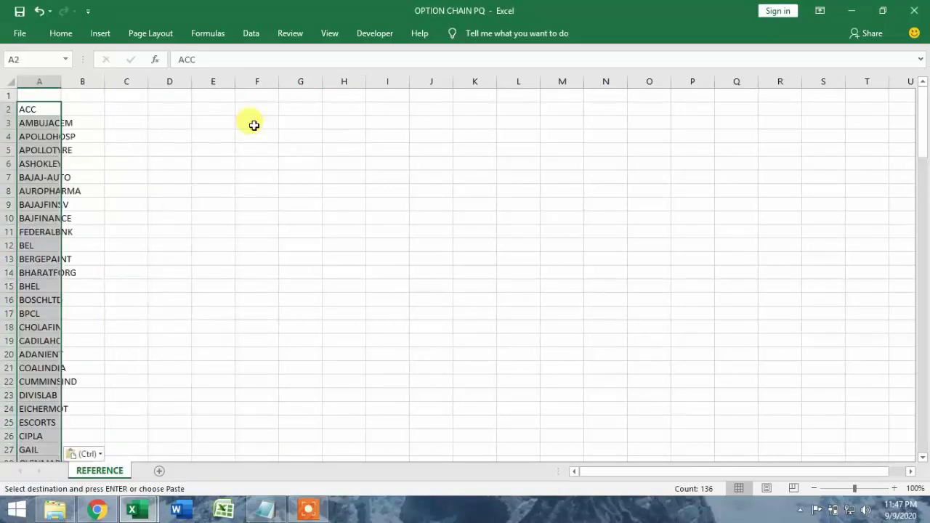
double_click(61, 82)
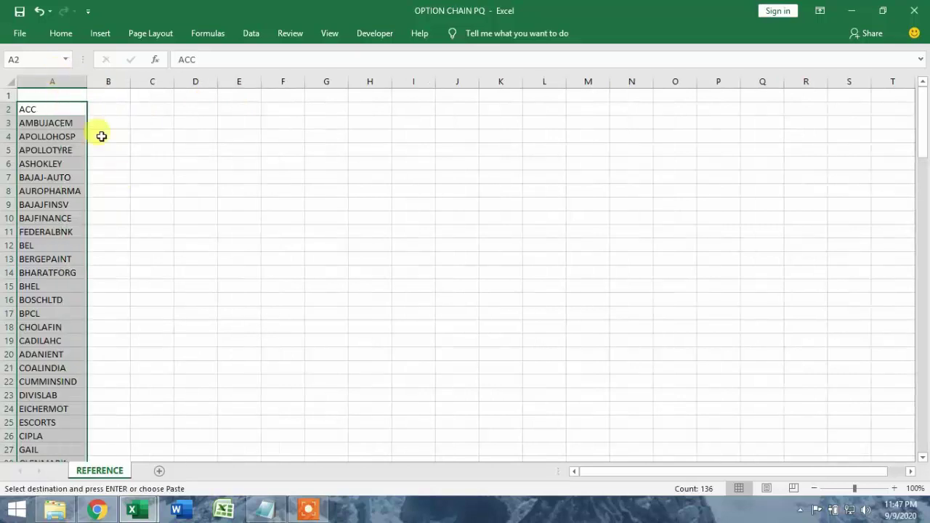
- Enter the headers SYMBOL, LOT SIZE, INTERVAL, EXPIRY and TYPE in cells A1 to E1
click(65, 95)
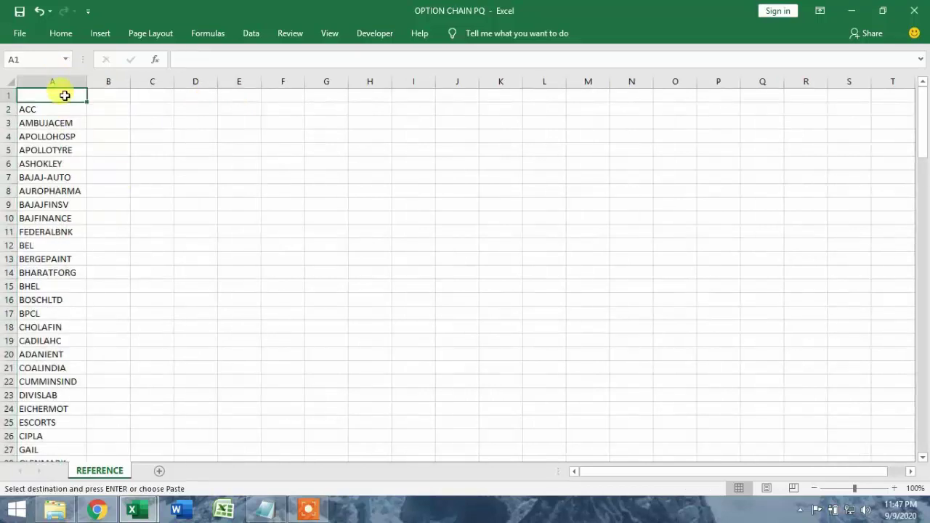
double_click(65, 95)
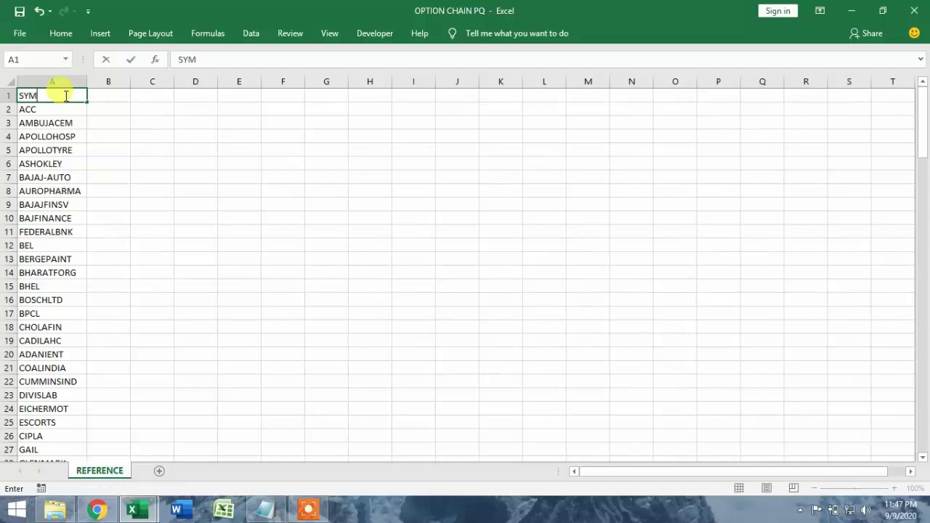
key(Tab)
text(LOT)
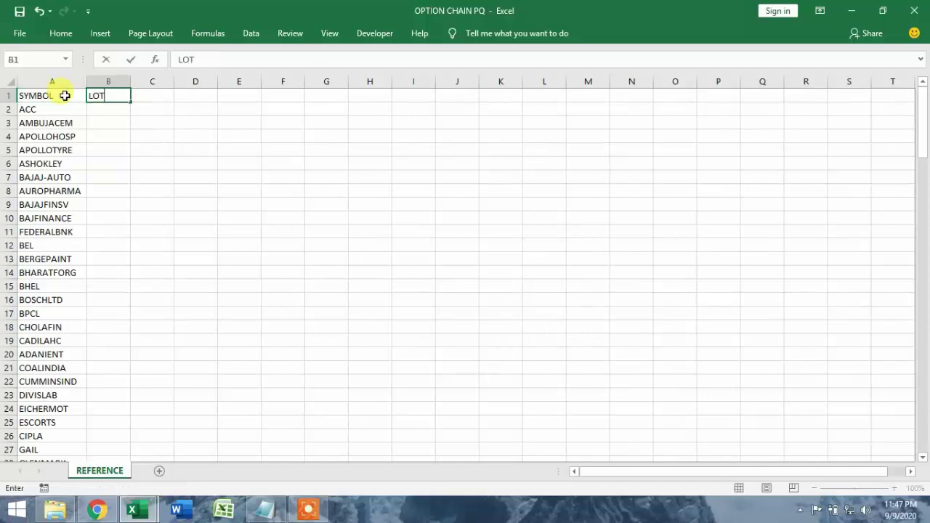
key(Tab)
text(I)
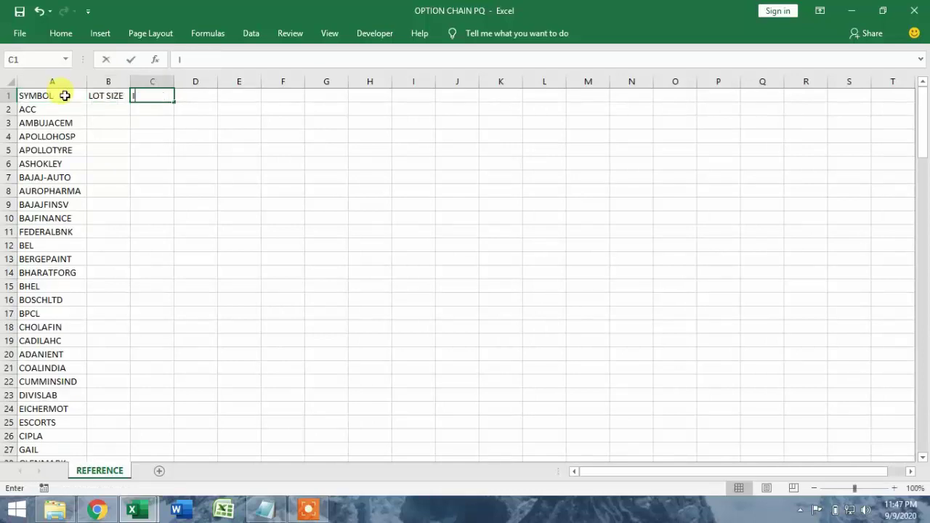
text(NTERVAL)
key(Tab)
text(EXPIR)
key(Tab)
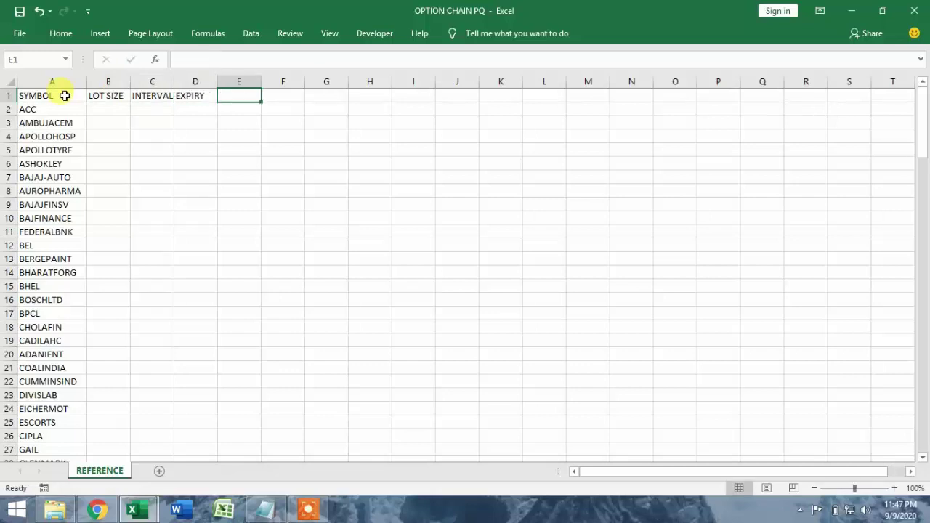
text(TY)
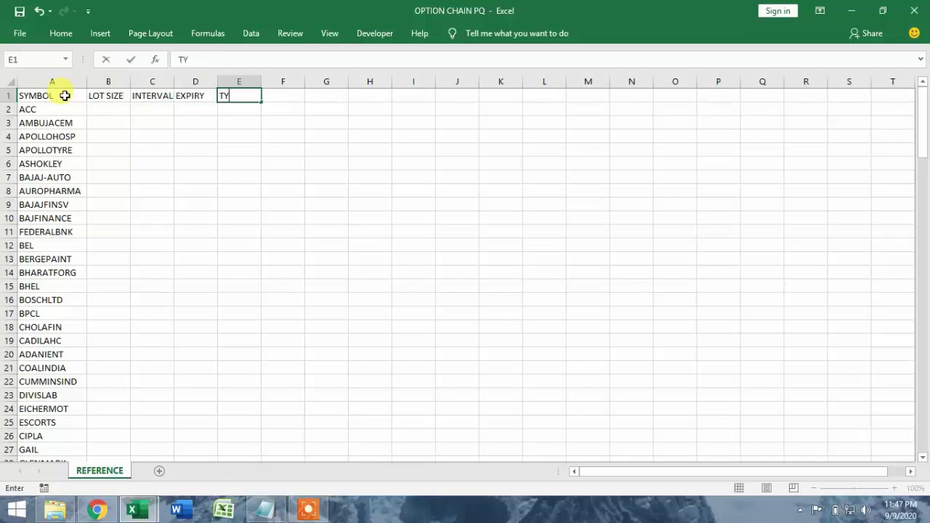
text(PE)
key(Return)
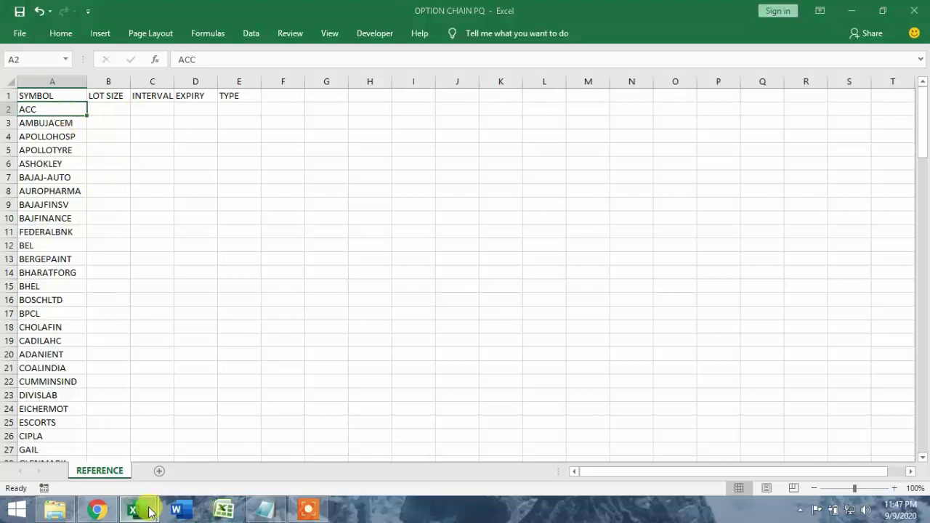
- Copy the 20-Nov lot sizes E5:E140 from fo_mktlots (3) to the OPTION CHAIN PQ workbook's REFERENCE sheet, starting at B2
mouse_move(149, 512)
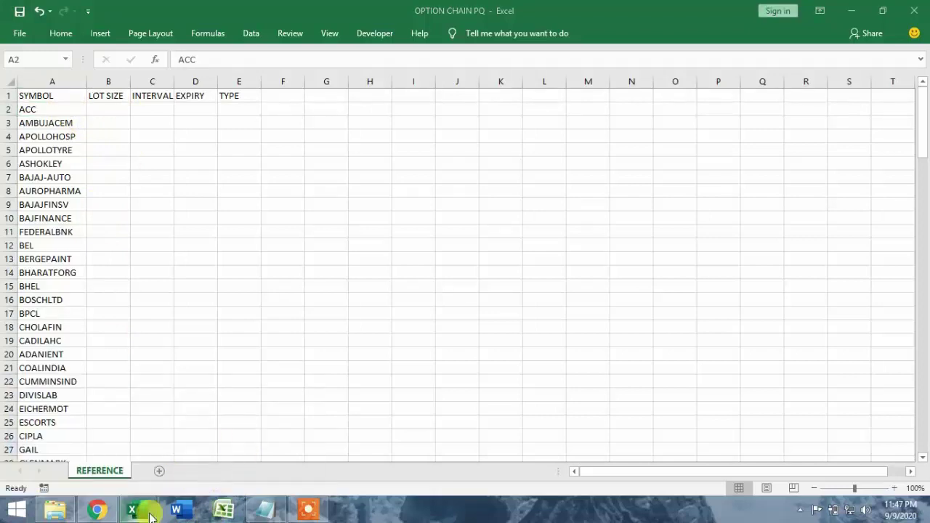
click(178, 469)
scroll(260, 290, up, 13)
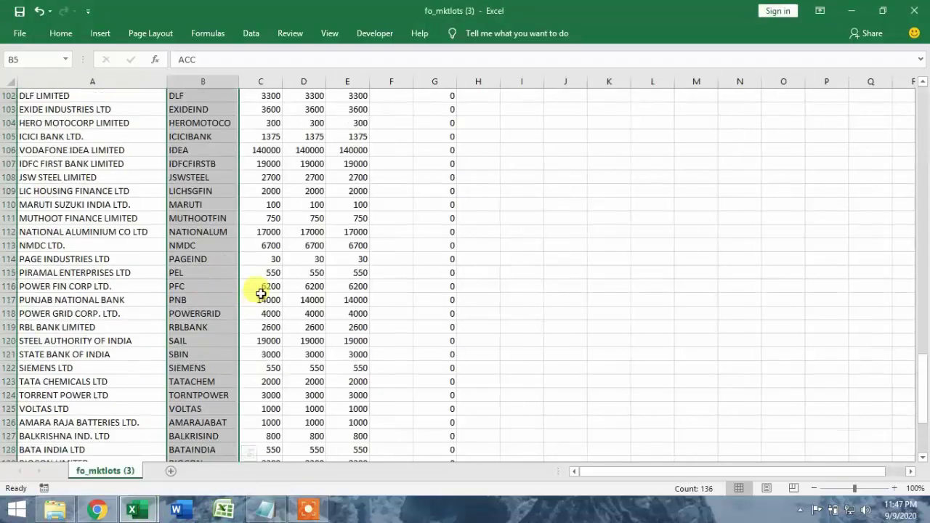
scroll(295, 264, up, 20)
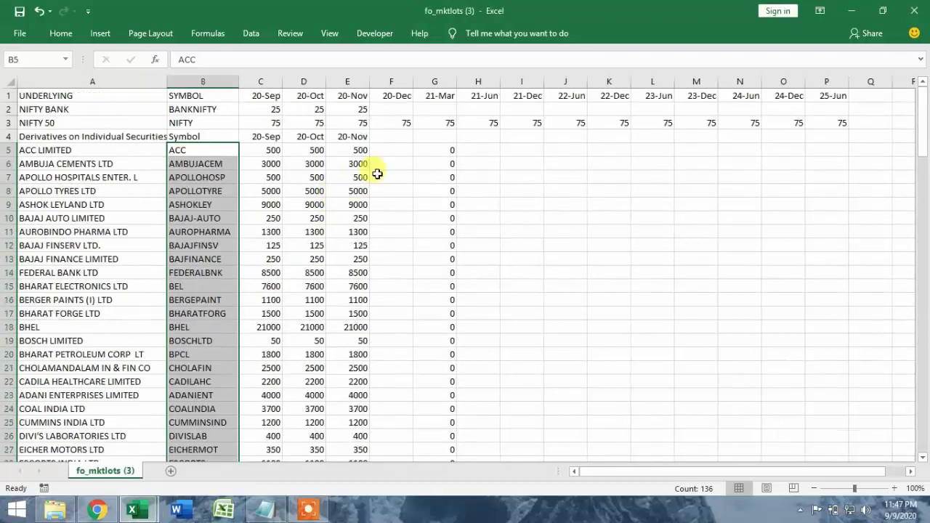
click(360, 150)
key(ctrl+shift+Down)
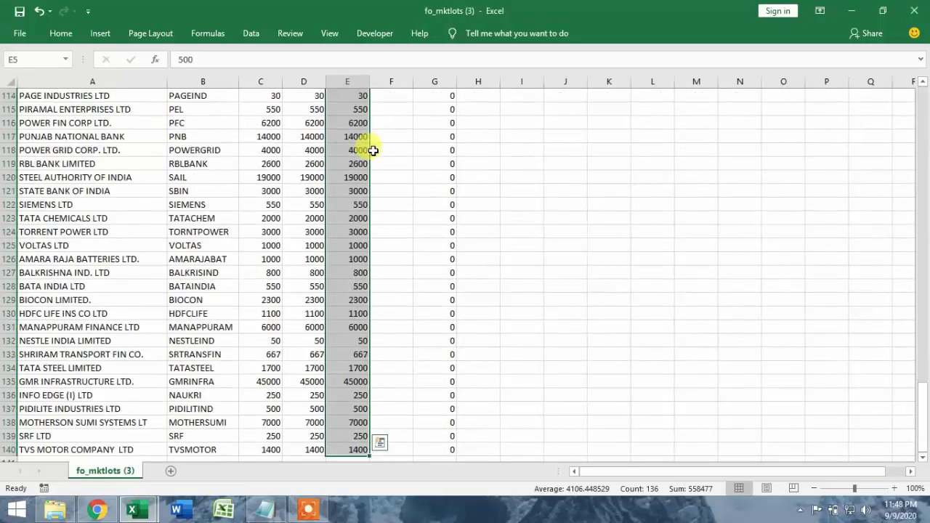
key(ctrl+c)
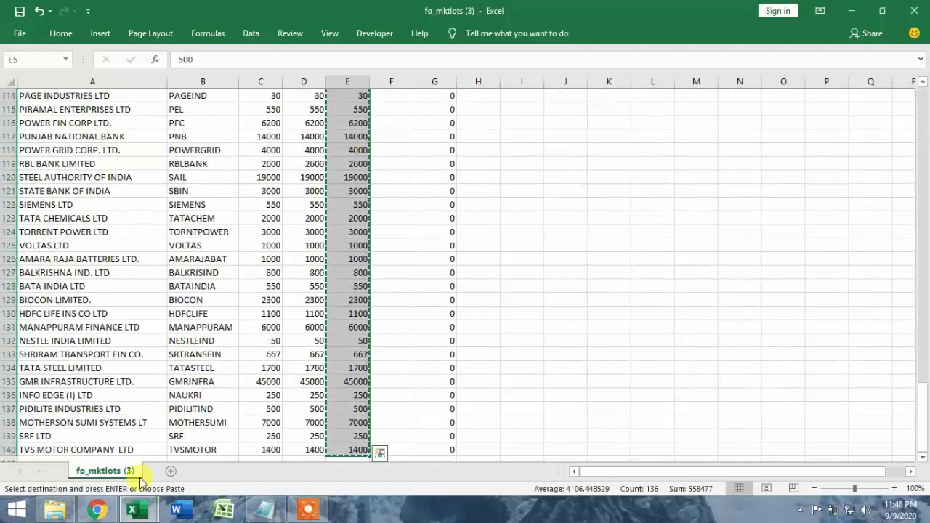
mouse_move(138, 511)
click(80, 439)
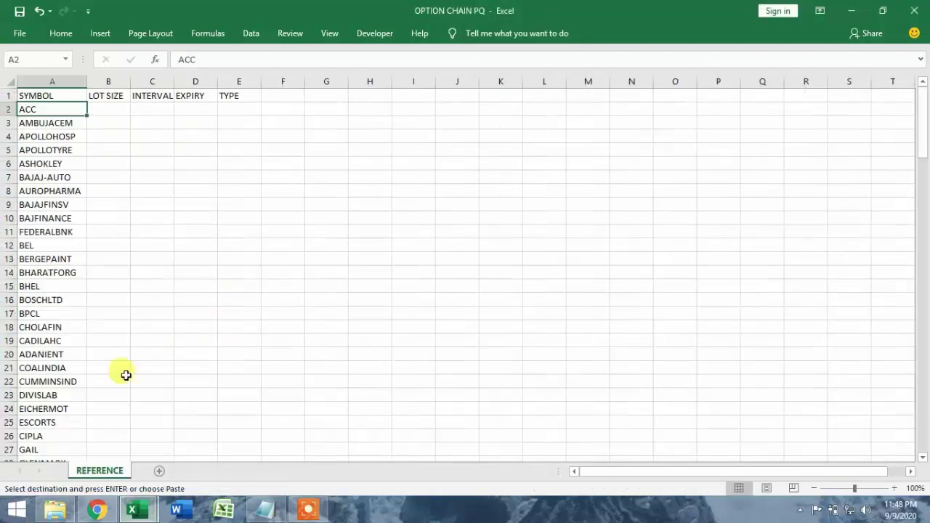
click(116, 111)
key(ctrl+v)
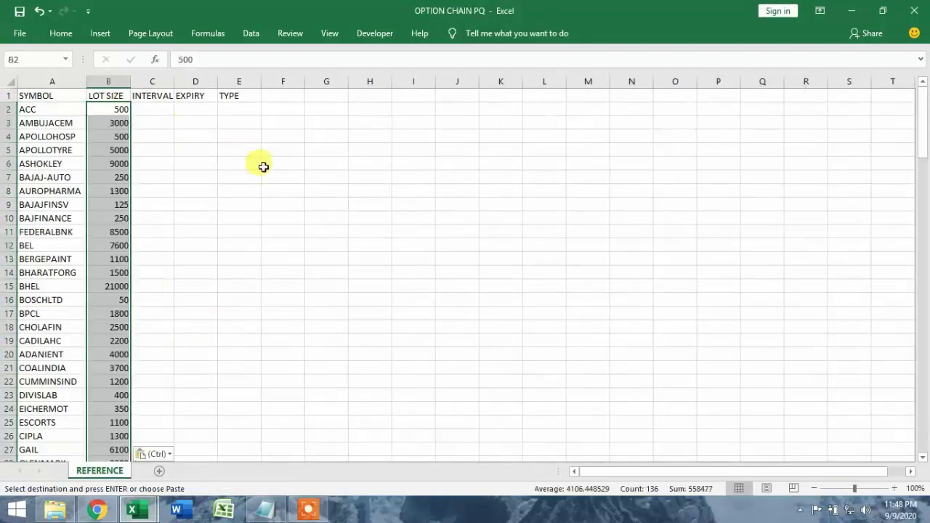
click(243, 190)
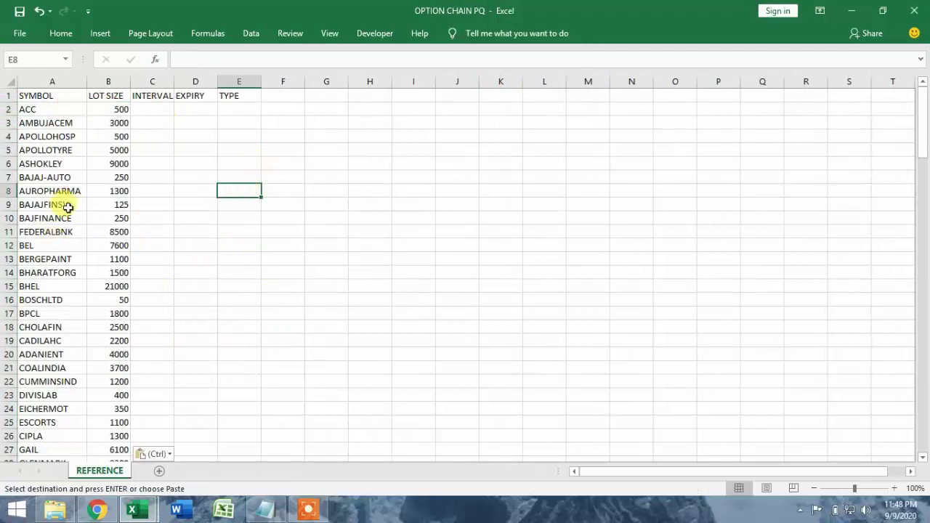
- Add filters to the REFERENCE sheet's header row and sort the list by SYMBOL from A to Z
click(48, 96)
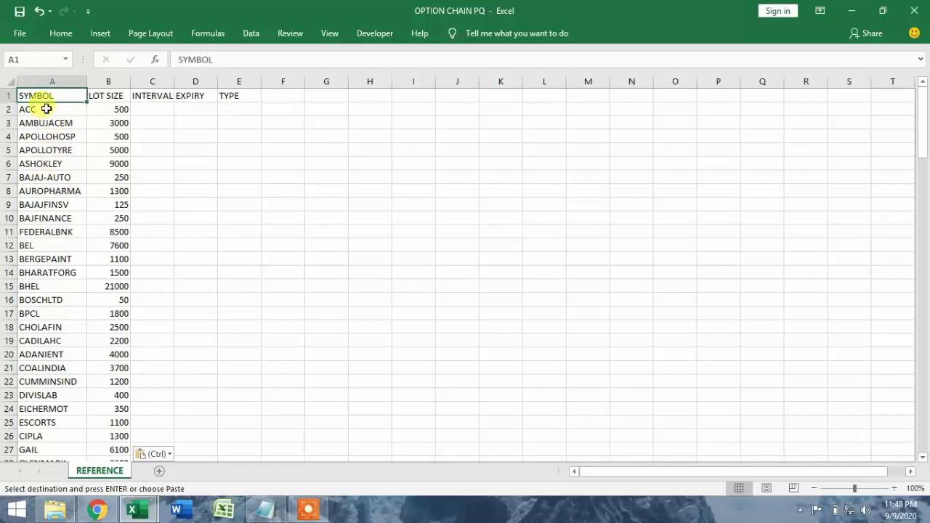
drag(46, 109, 46, 175)
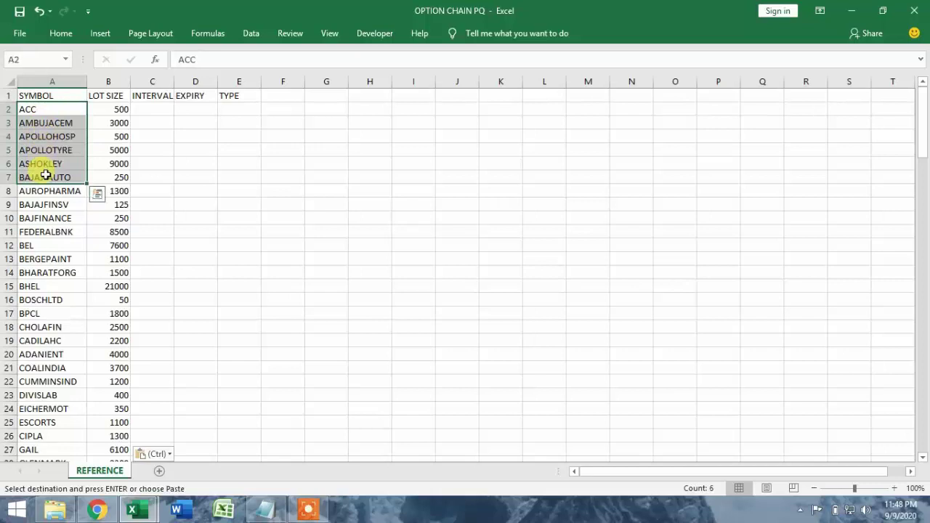
click(178, 161)
click(41, 109)
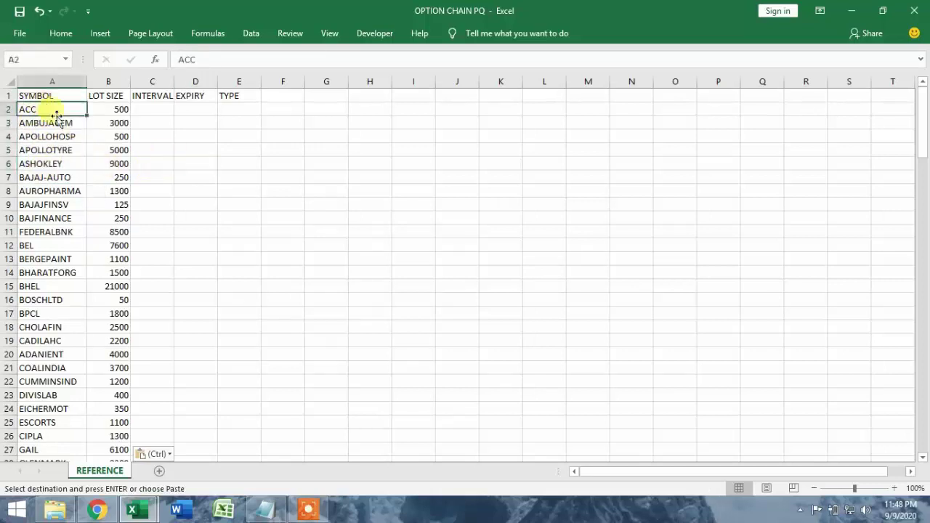
click(61, 97)
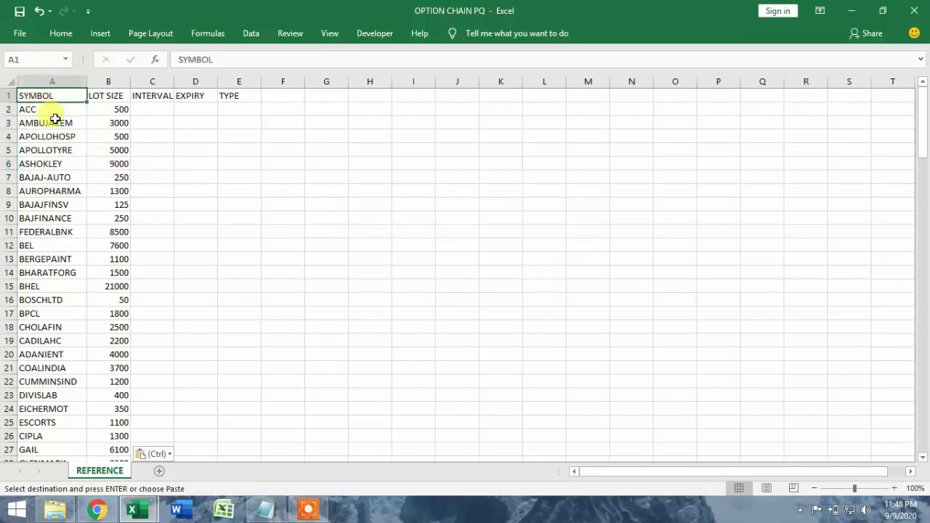
click(252, 34)
click(345, 63)
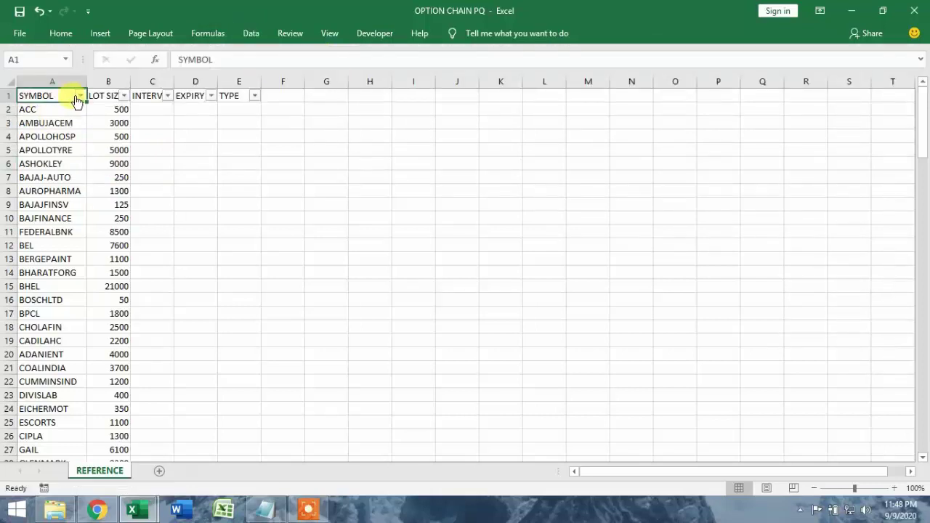
click(79, 96)
click(66, 109)
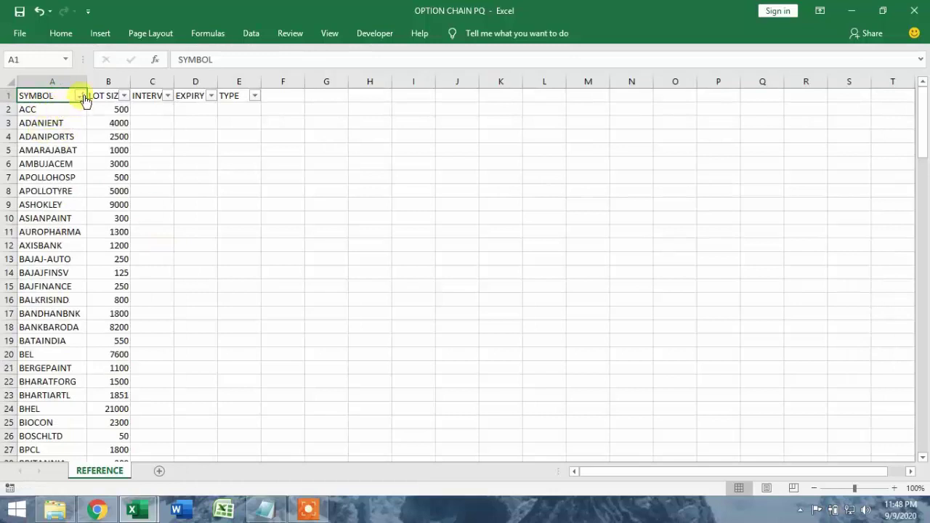
- Remove the filters from the REFERENCE sheet's header row
click(250, 33)
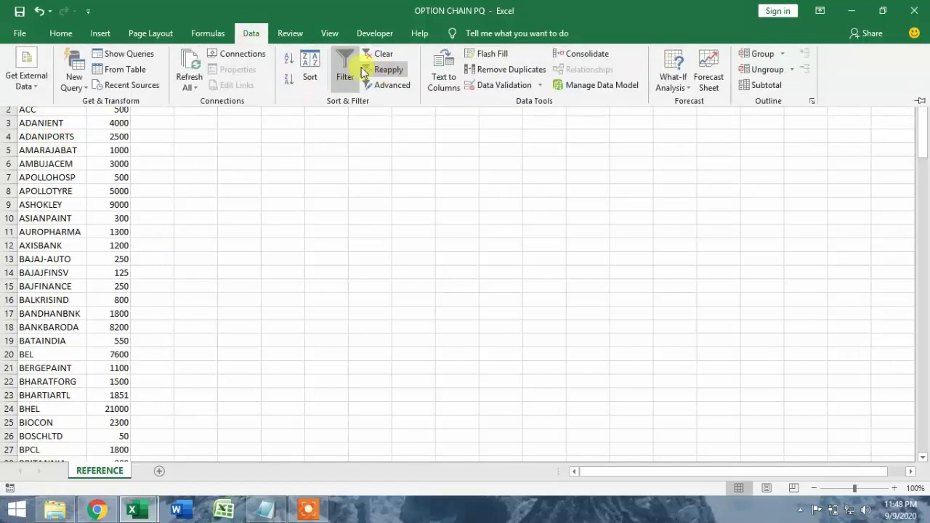
click(346, 67)
click(220, 190)
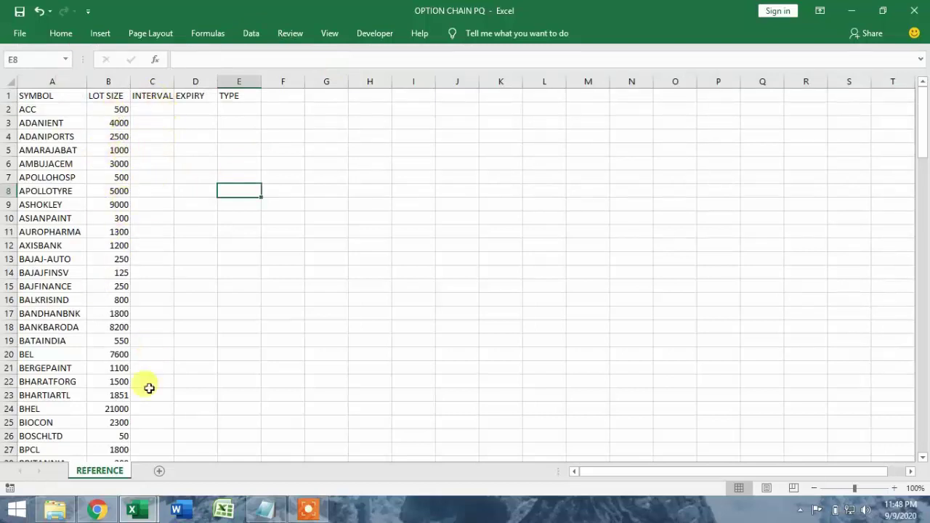
- Download the Stock Options Strike Scheme file from the NSE page in Chrome and open it in Excel for editing
click(102, 515)
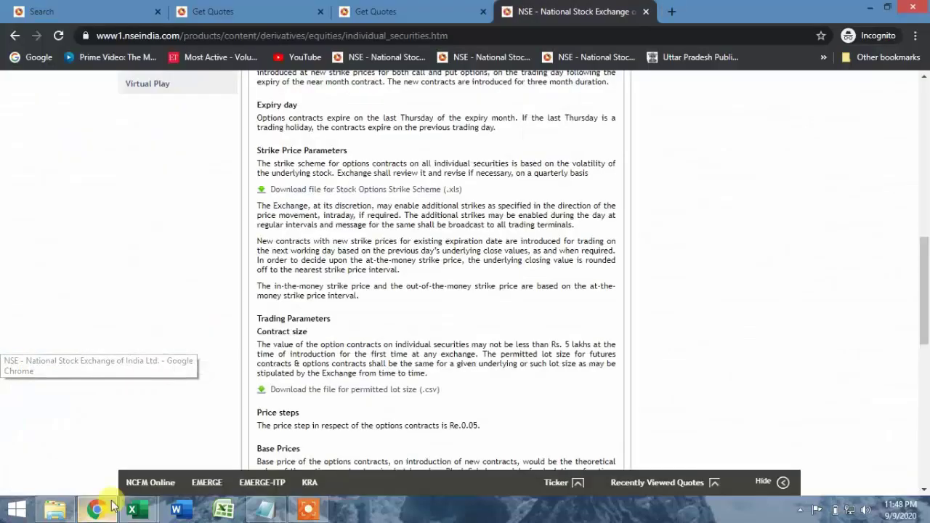
click(393, 192)
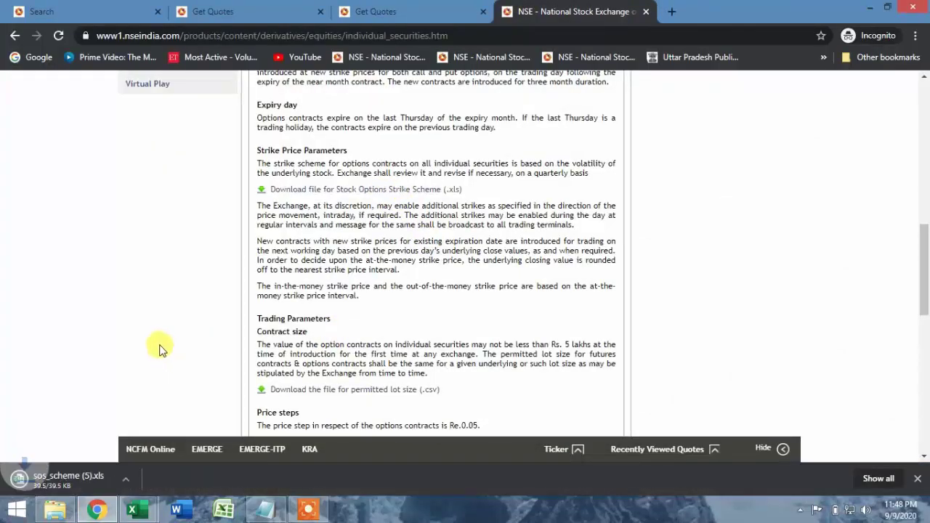
click(76, 481)
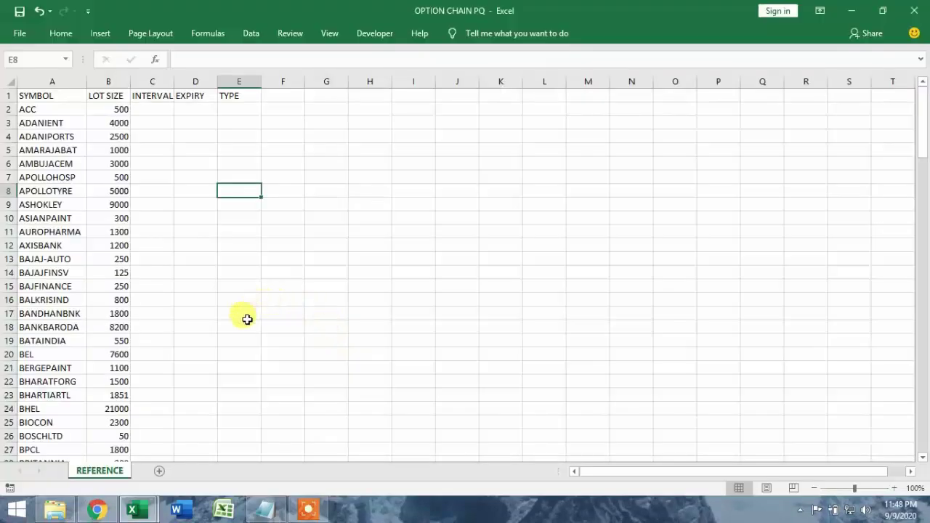
mouse_move(140, 511)
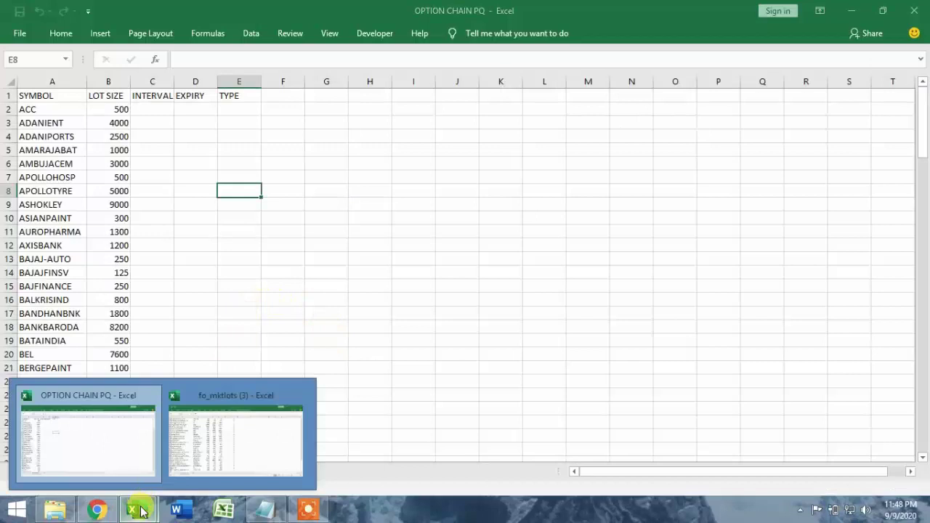
click(569, 59)
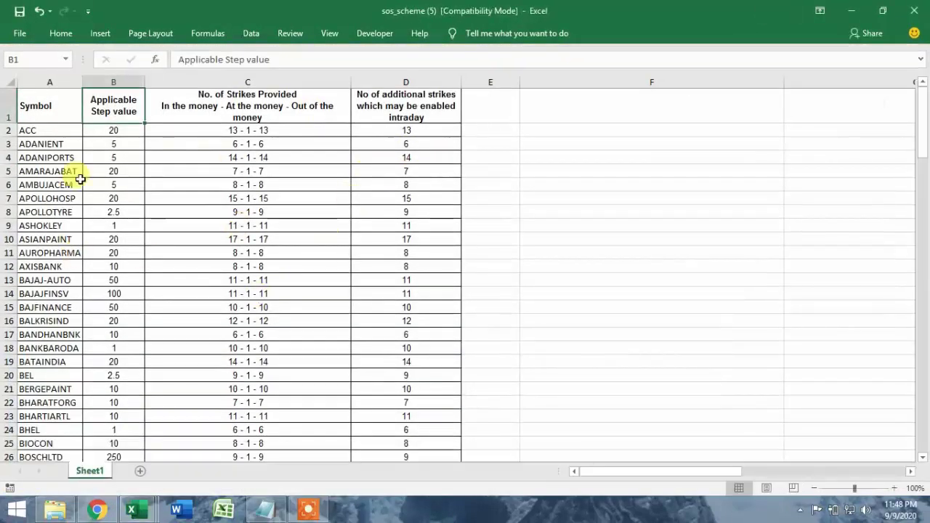
- Try copying the strike scheme symbols A2:A137 to the REFERENCE sheet at F2 with a wider column F, and undo it
click(44, 131)
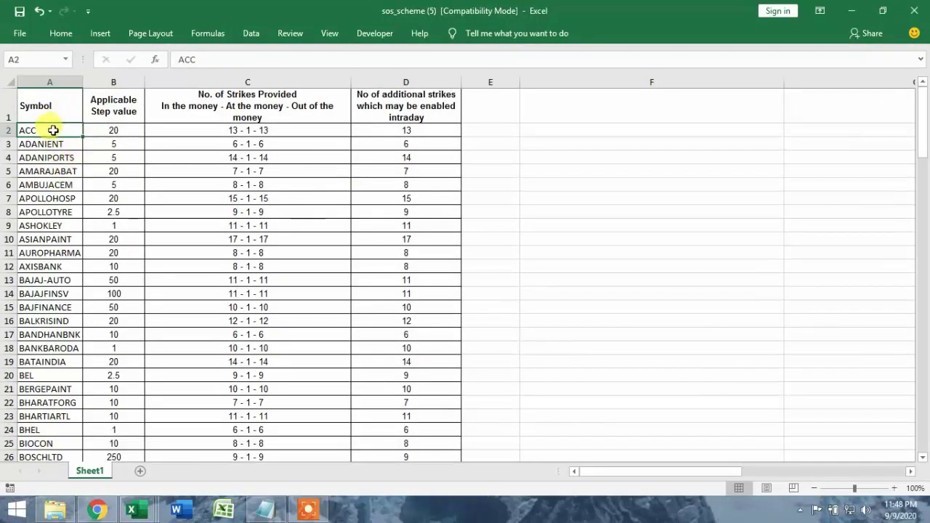
drag(53, 130, 50, 209)
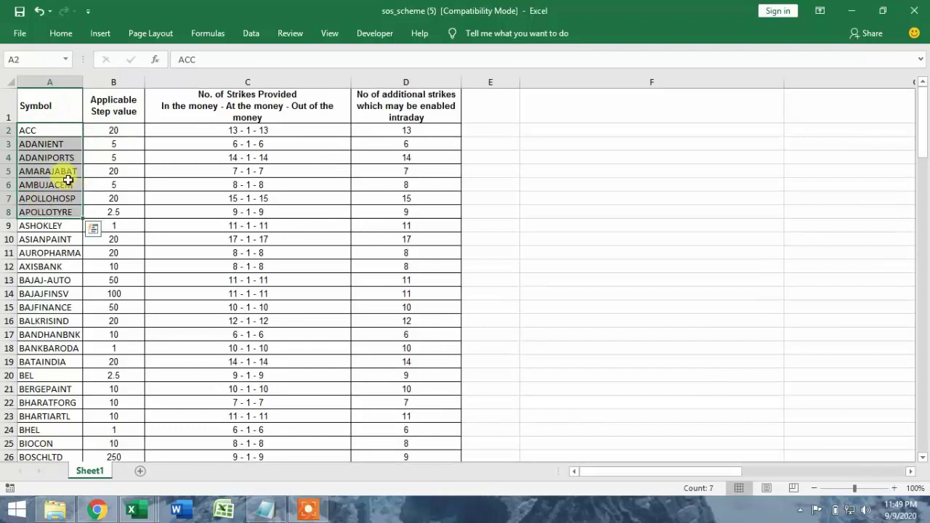
click(60, 128)
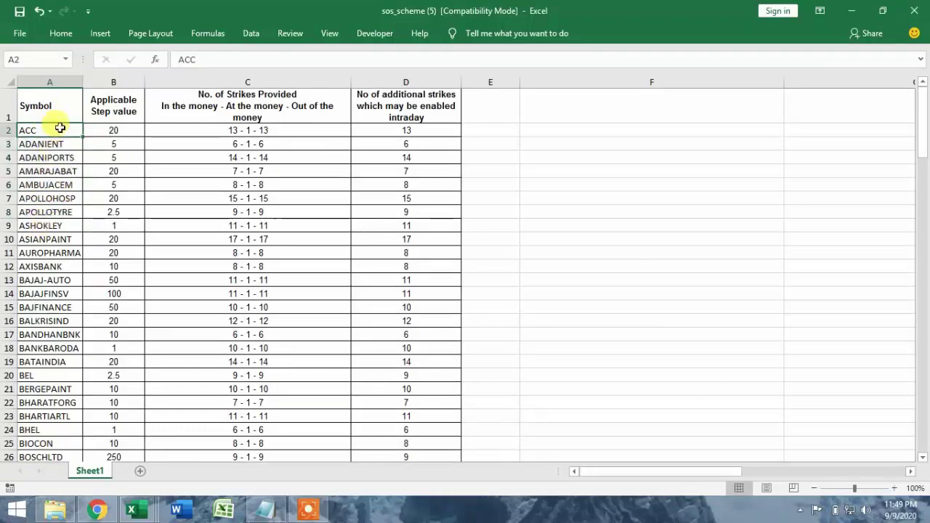
key(ctrl+shift+Down)
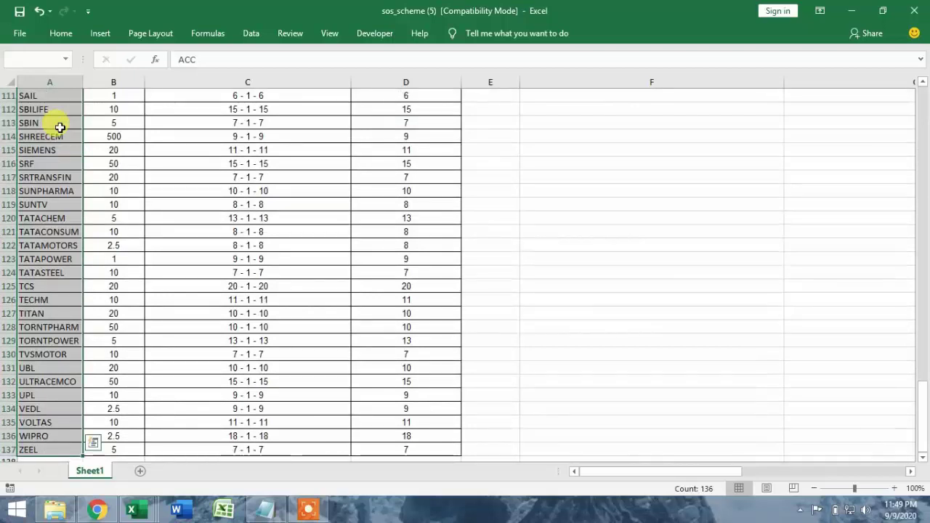
key(ctrl+c)
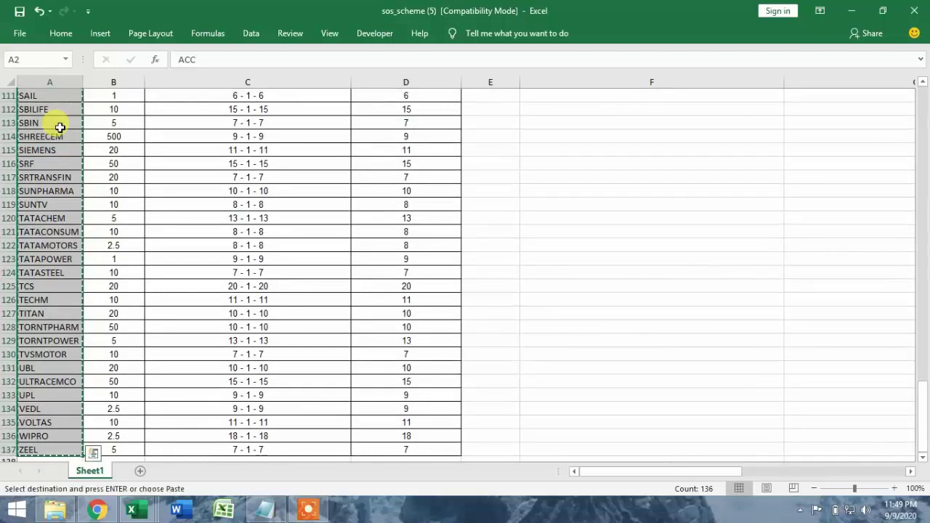
mouse_move(136, 509)
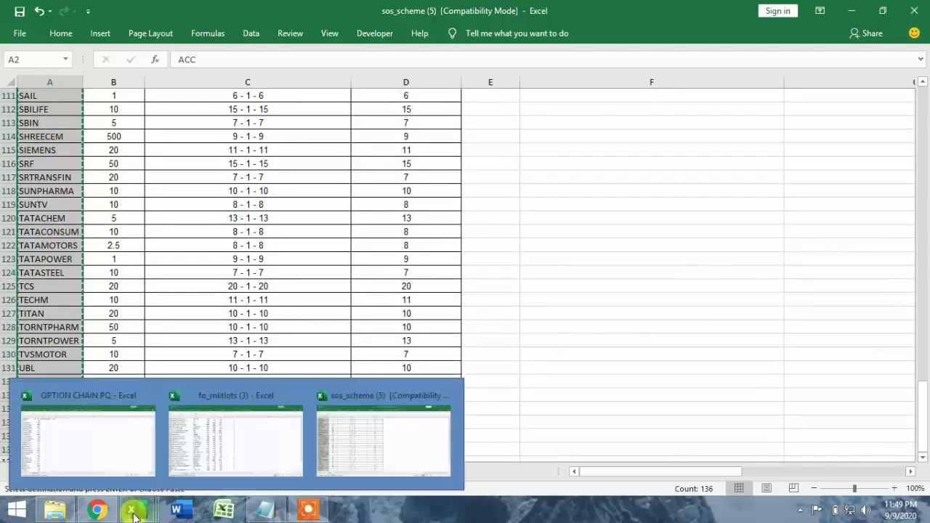
click(108, 473)
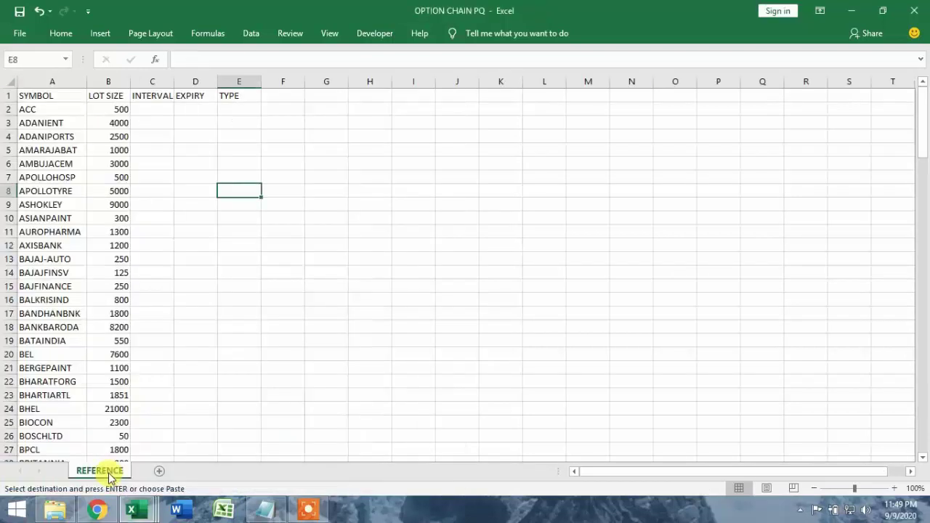
click(276, 109)
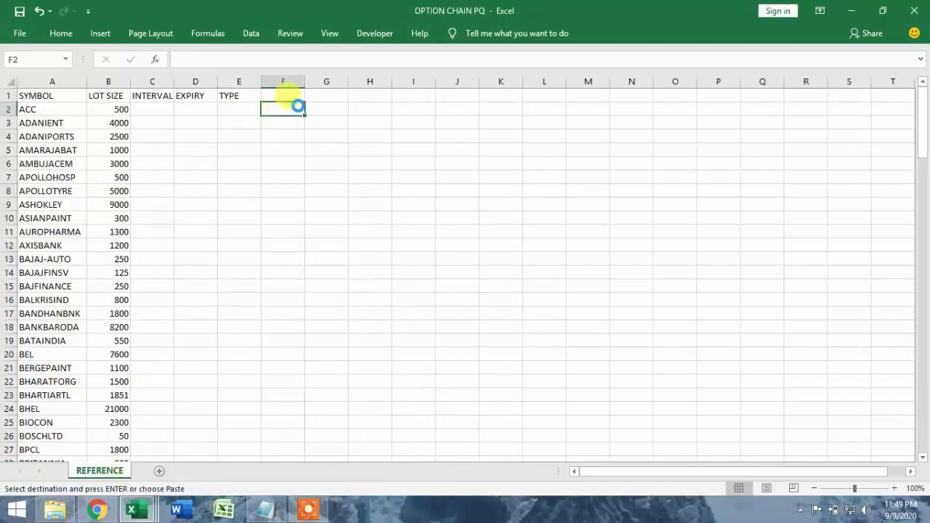
key(ctrl+v)
drag(305, 81, 339, 85)
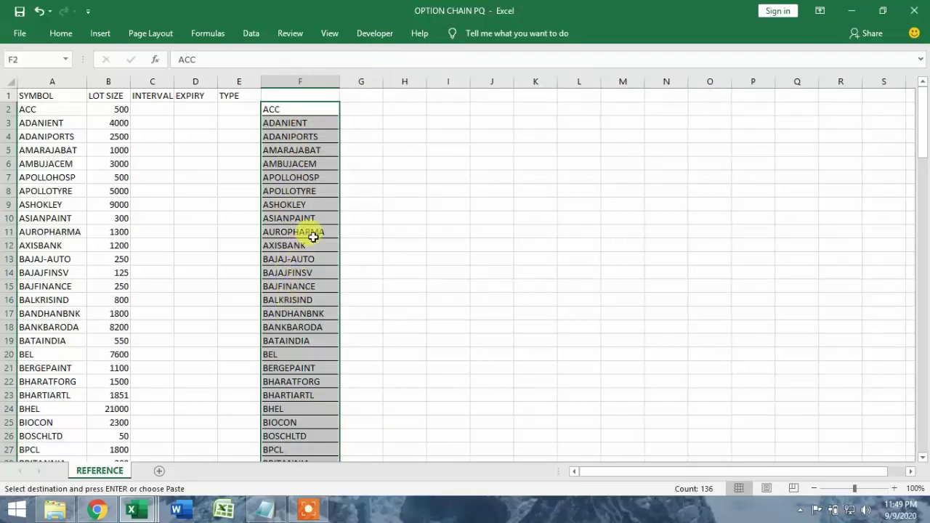
key(ctrl+z)
key(ctrl+z)
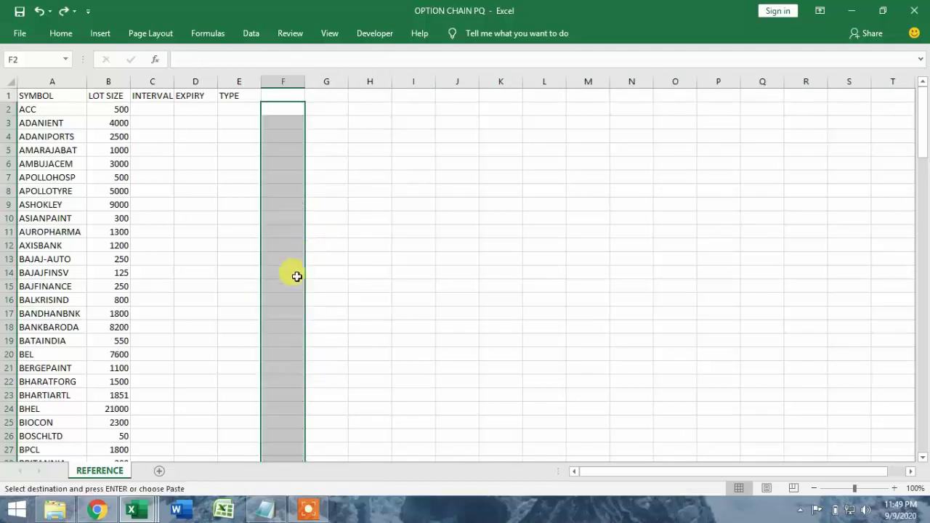
- Try pasting the copied strike scheme symbols at F5 of the fo_mktlots (3) file beside its own symbols, and undo it
mouse_move(138, 515)
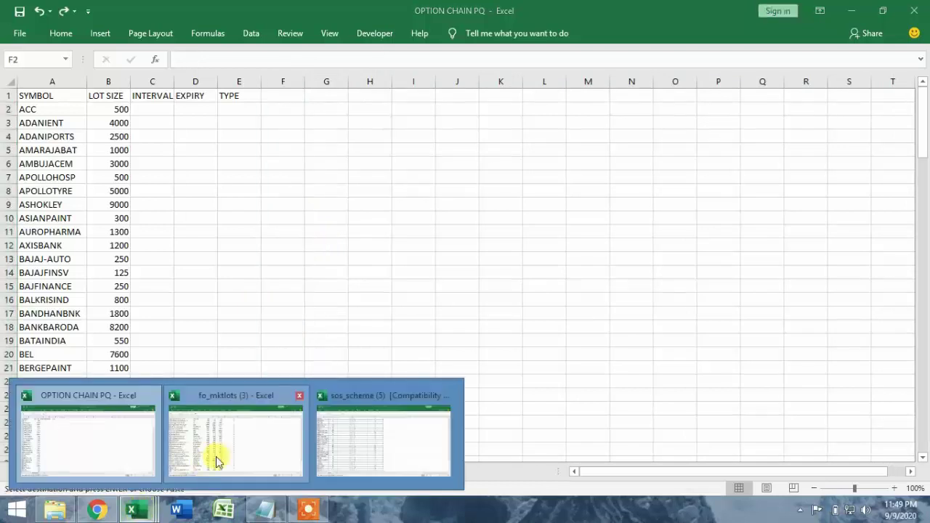
click(222, 458)
scroll(320, 152, up, 11)
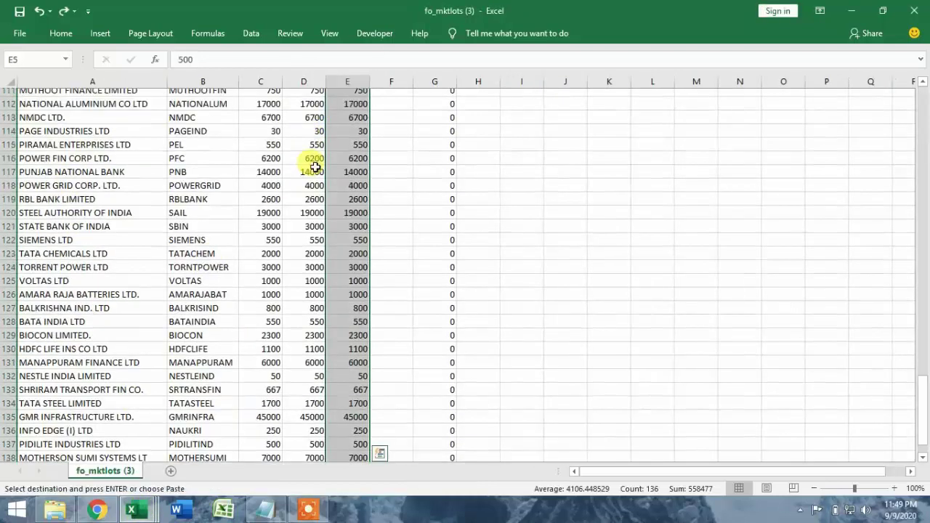
scroll(343, 204, up, 17)
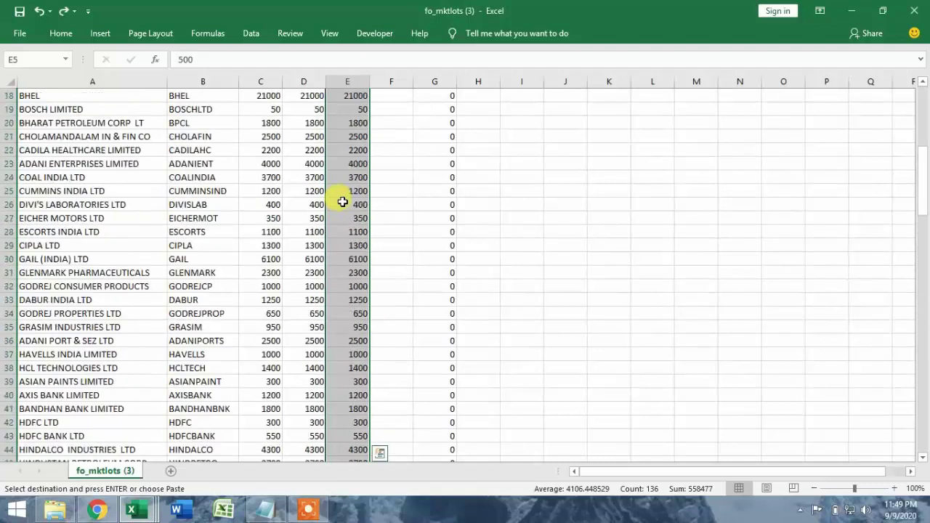
click(404, 160)
click(405, 150)
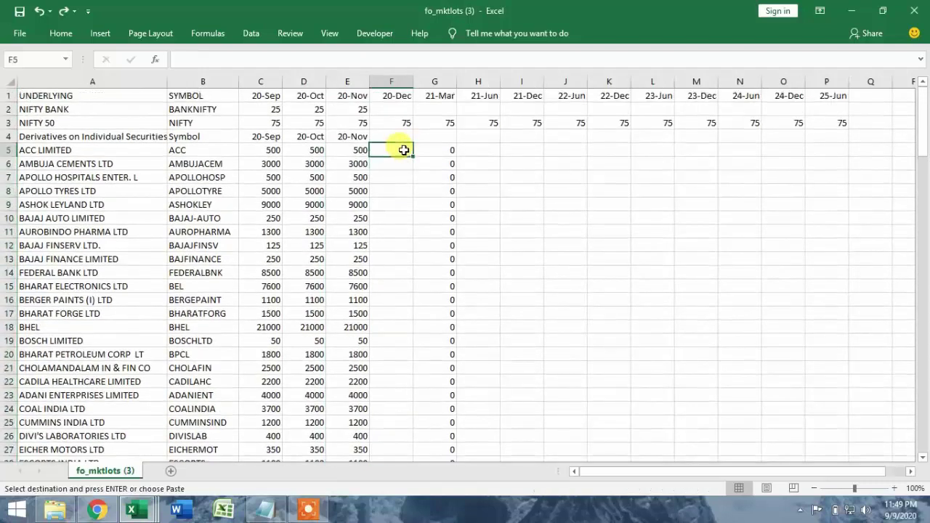
key(ctrl+v)
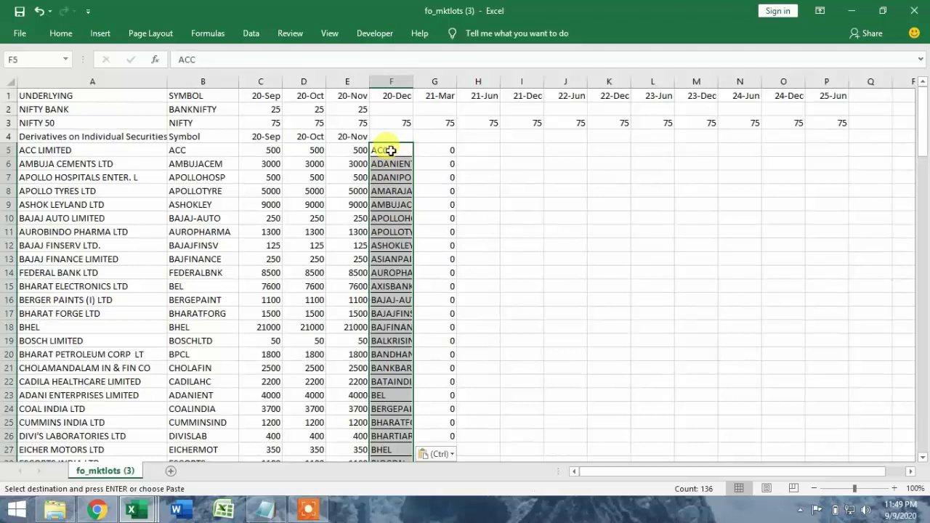
click(200, 150)
click(187, 163)
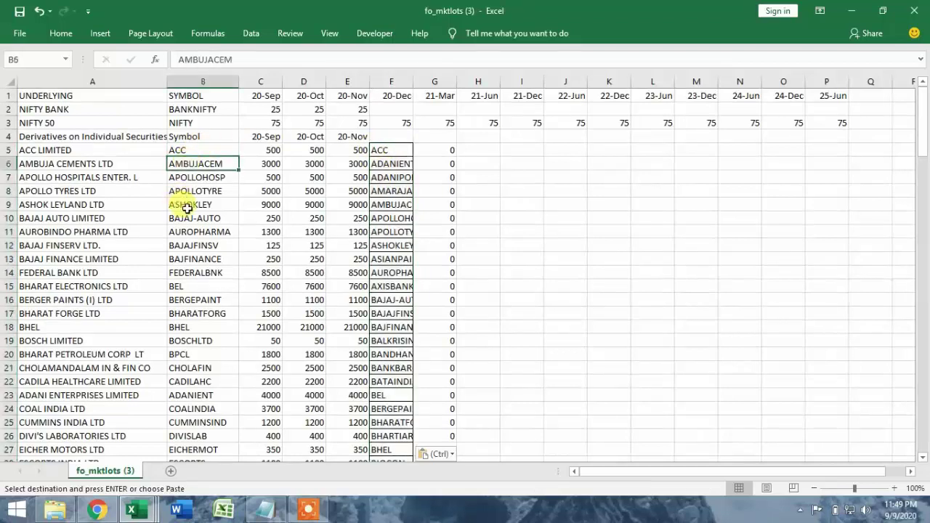
click(396, 167)
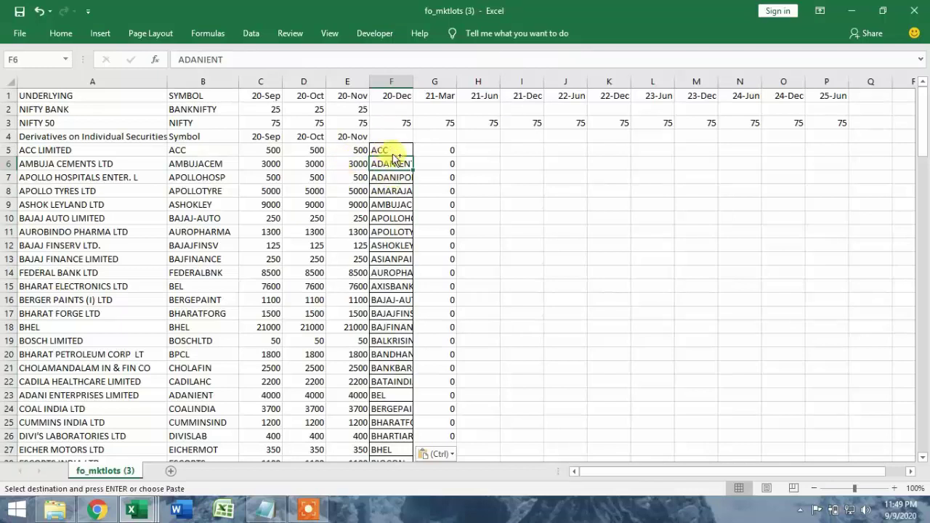
key(ctrl+z)
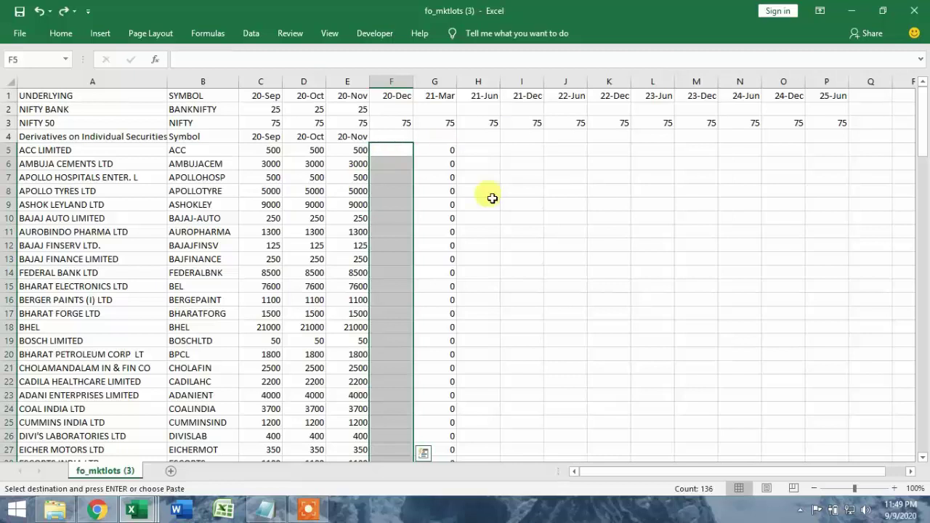
- Close the fo_mktlots (3) file without saving its changes
click(521, 231)
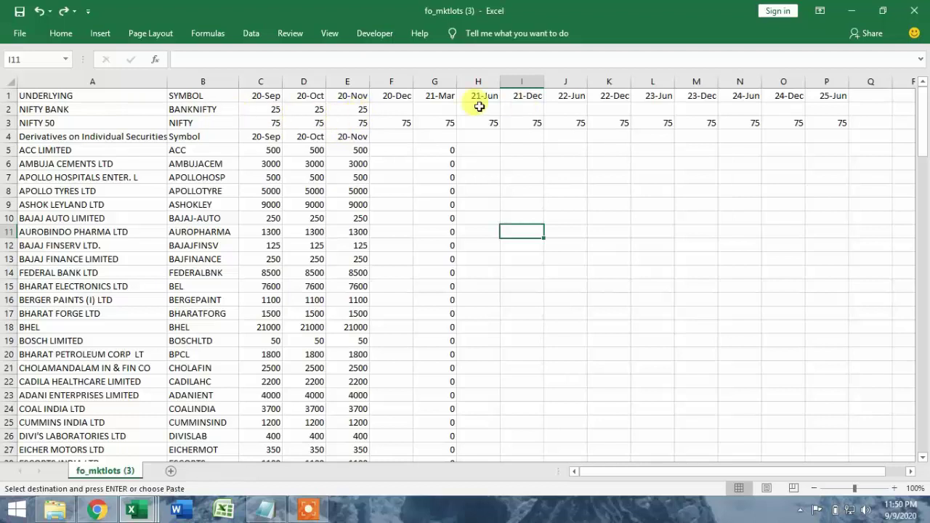
drag(206, 111, 208, 122)
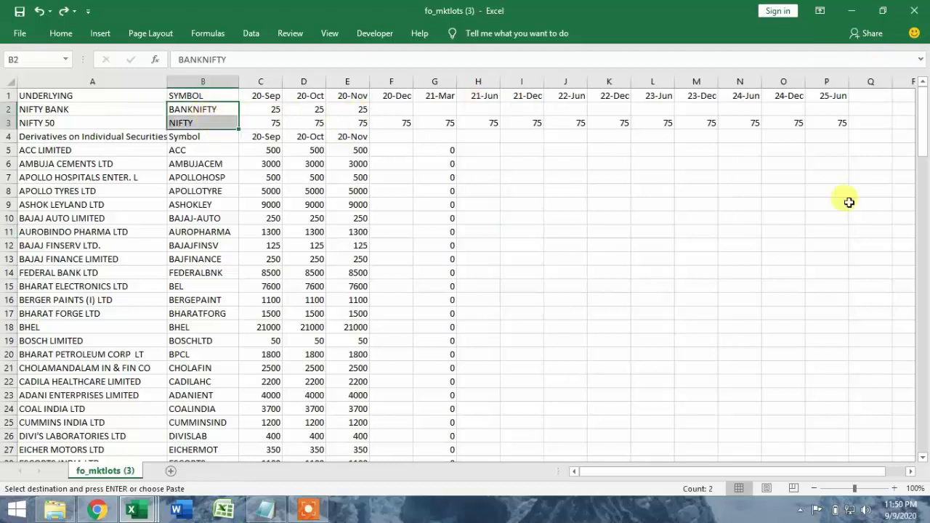
click(826, 231)
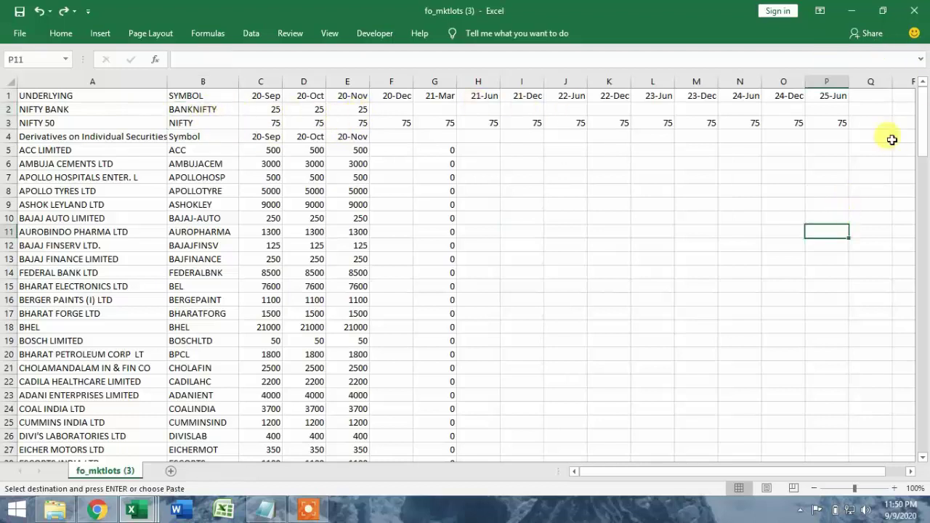
click(917, 15)
click(464, 270)
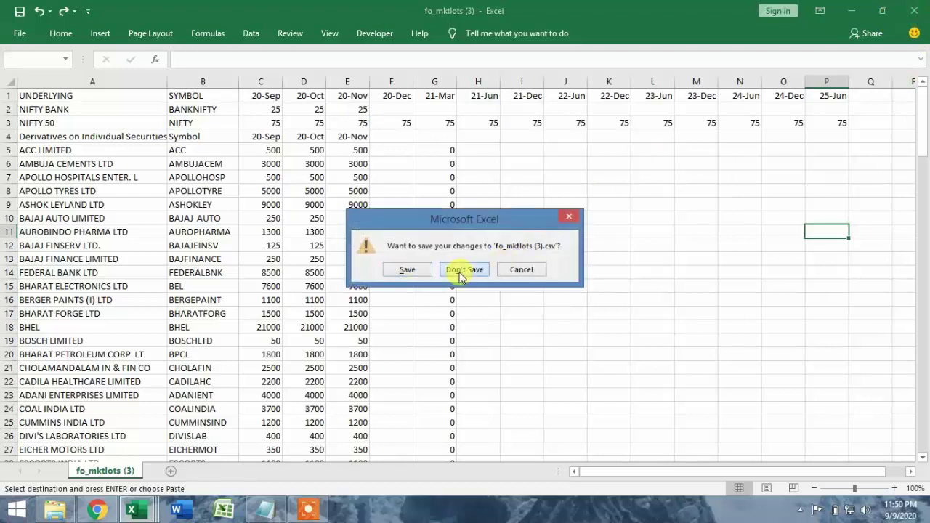
- Copy the Applicable Step values B2:B137 from the sos_scheme file into the REFERENCE sheet's INTERVAL column starting at C2
click(153, 112)
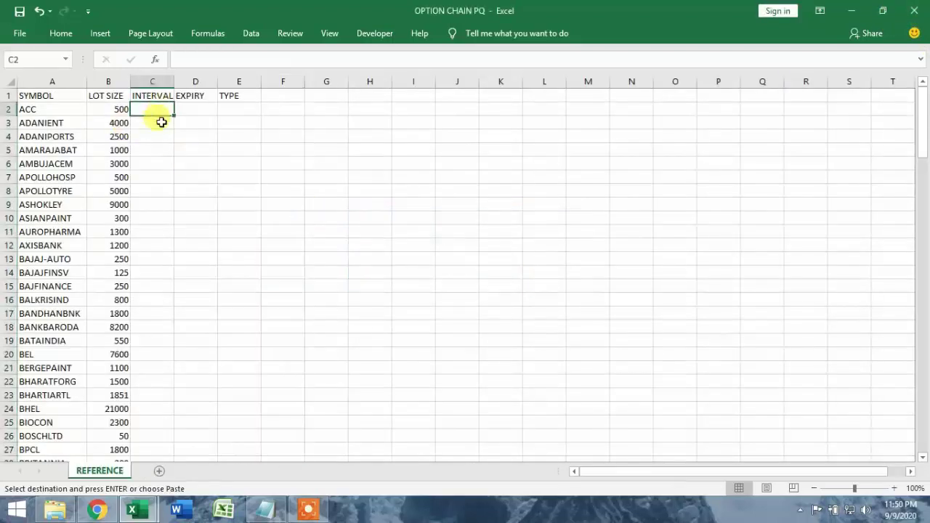
mouse_move(133, 509)
click(205, 486)
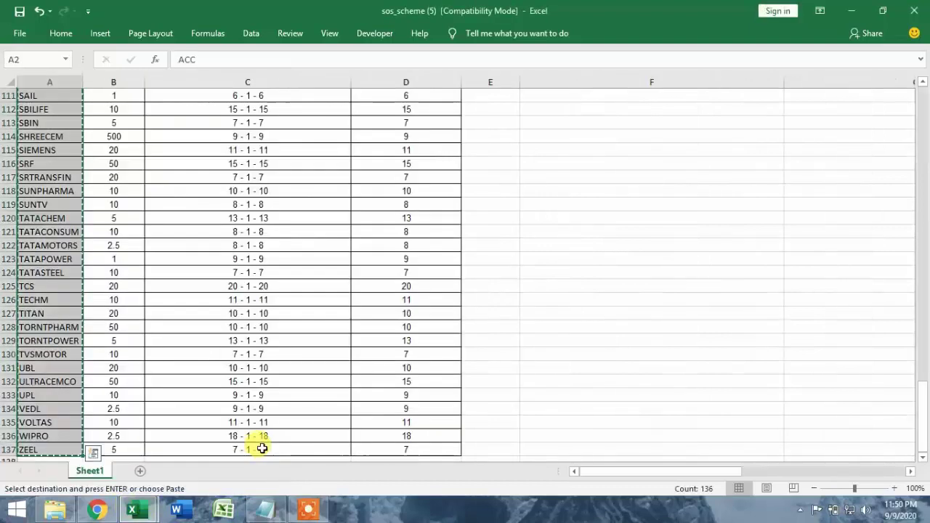
scroll(72, 185, up, 8)
scroll(71, 185, up, 20)
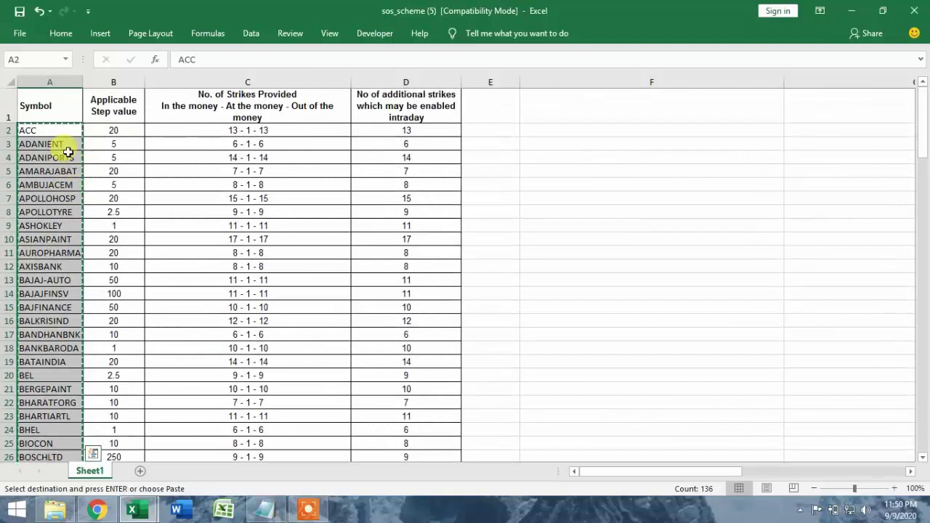
click(114, 128)
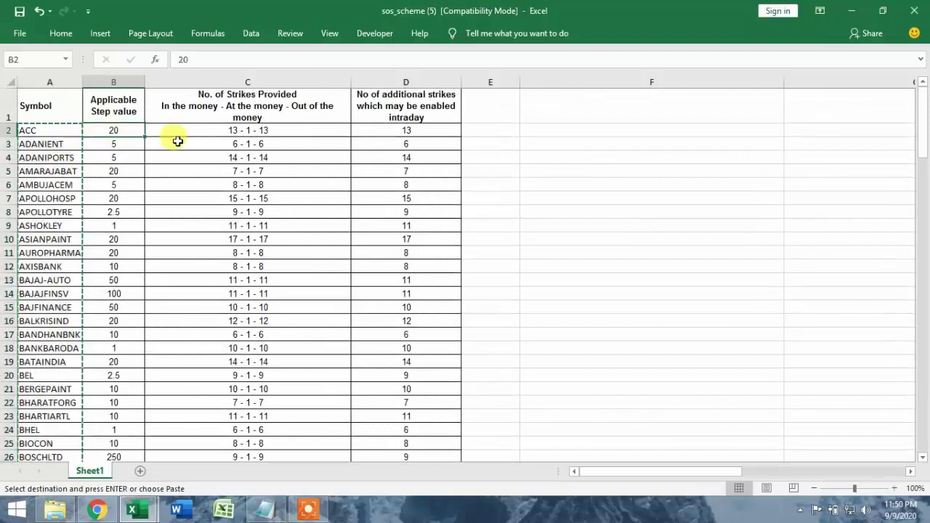
key(ctrl+shift+Down)
key(ctrl+c)
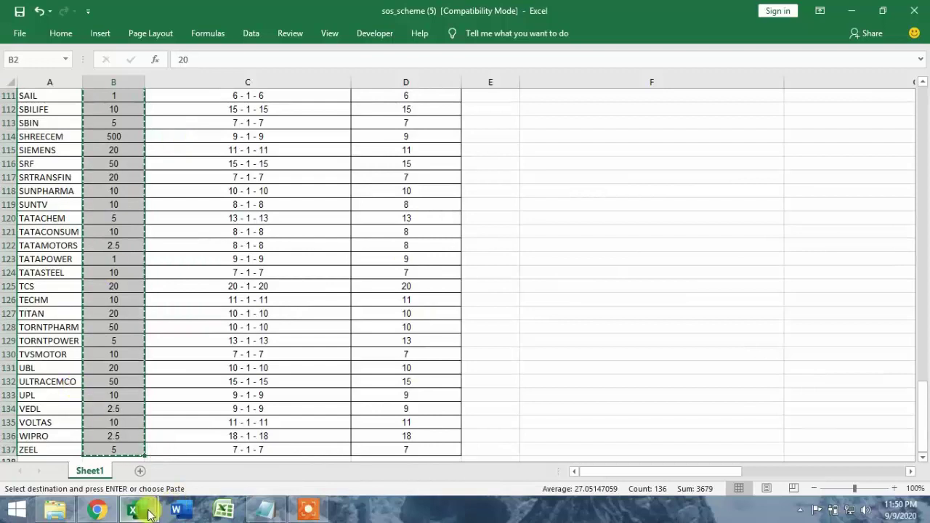
mouse_move(132, 509)
click(114, 438)
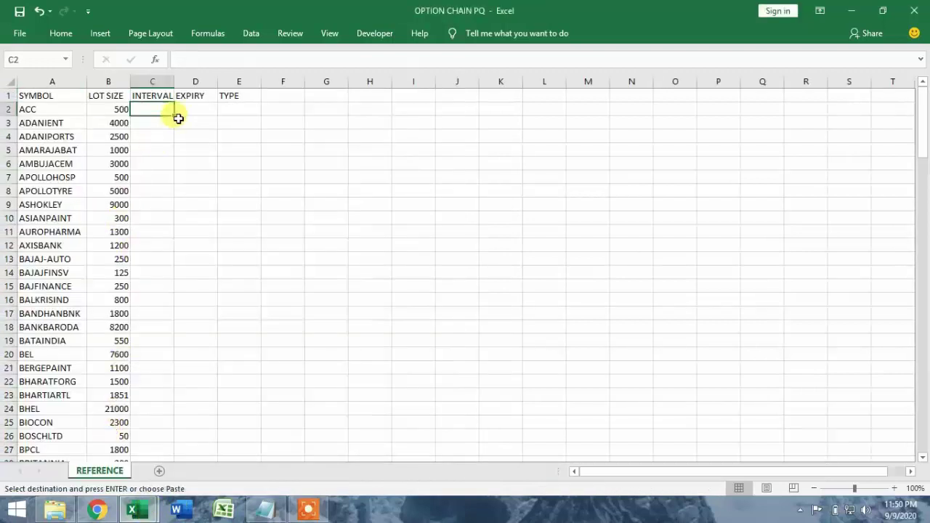
key(ctrl+v)
click(208, 178)
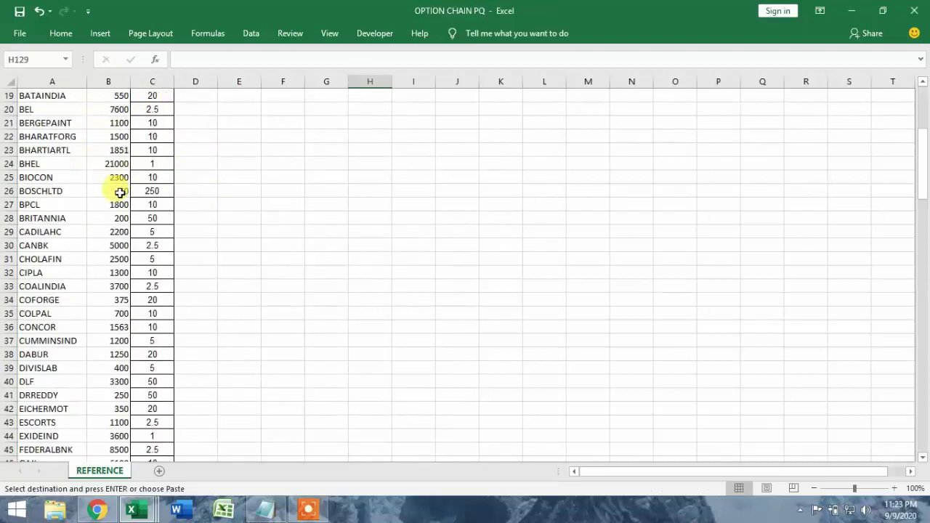
- Add the index symbols NIFTY in A138 and BANKNIFTY in A139 below the stock list
scroll(105, 328, down, 15)
scroll(109, 354, up, 3)
scroll(72, 312, down, 20)
scroll(73, 309, down, 4)
scroll(64, 280, up, 3)
click(57, 286)
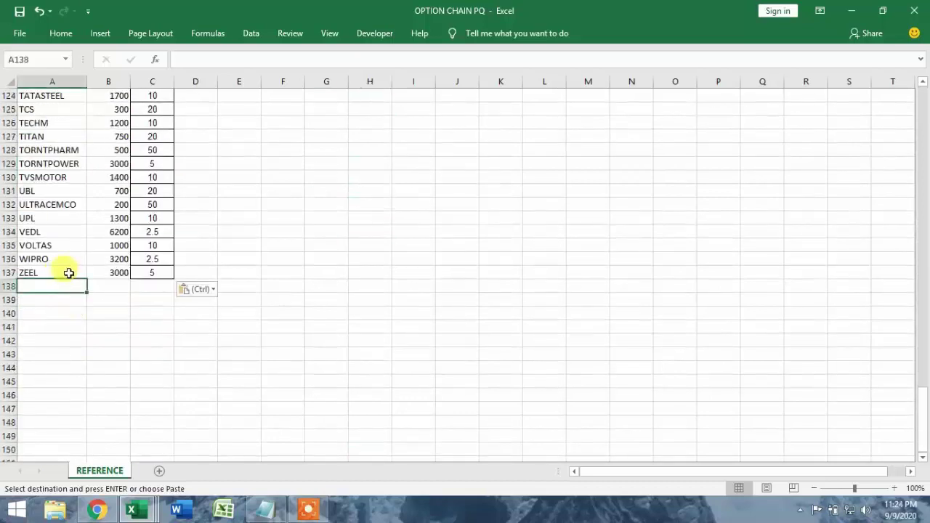
text(NIFTY)
key(Return)
text(BANKNI)
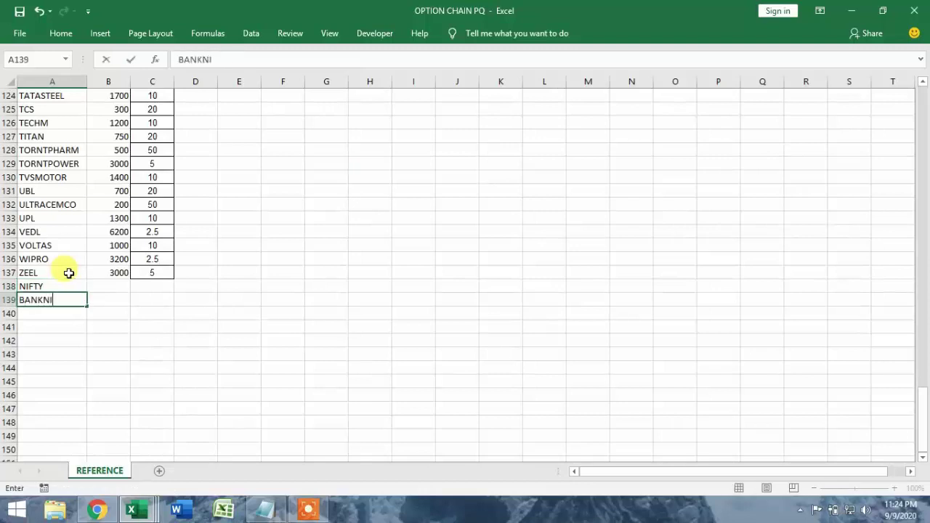
text(FTY)
key(Return)
- Enter the lot sizes 75 for NIFTY in B138 and 25 for BANKNIFTY in B139
click(110, 287)
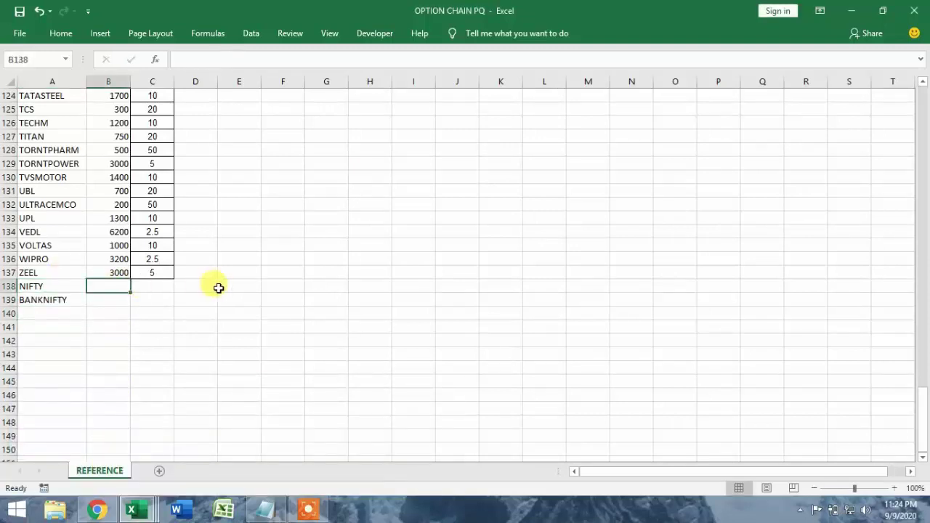
text(75)
key(Return)
text(25)
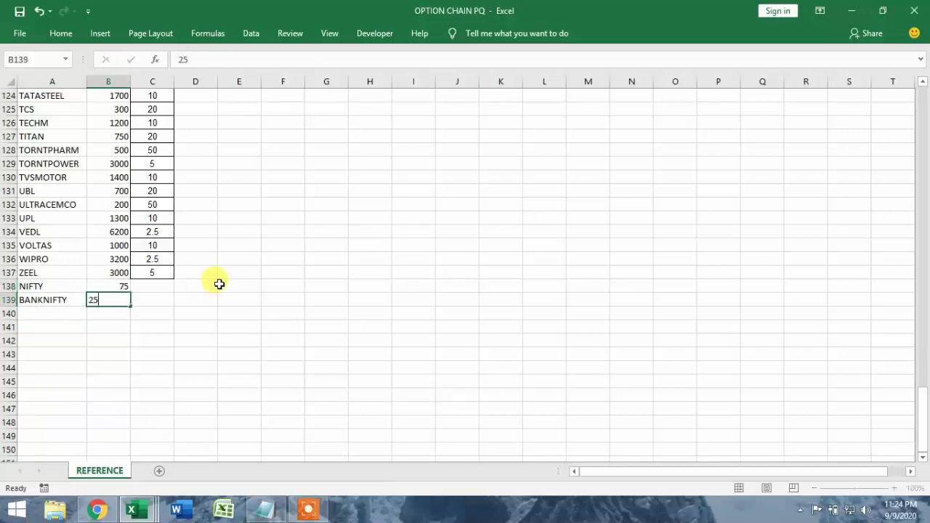
key(Return)
- Enter the strike intervals 50 for NIFTY in C138 and 100 for BANKNIFTY in C139
click(151, 286)
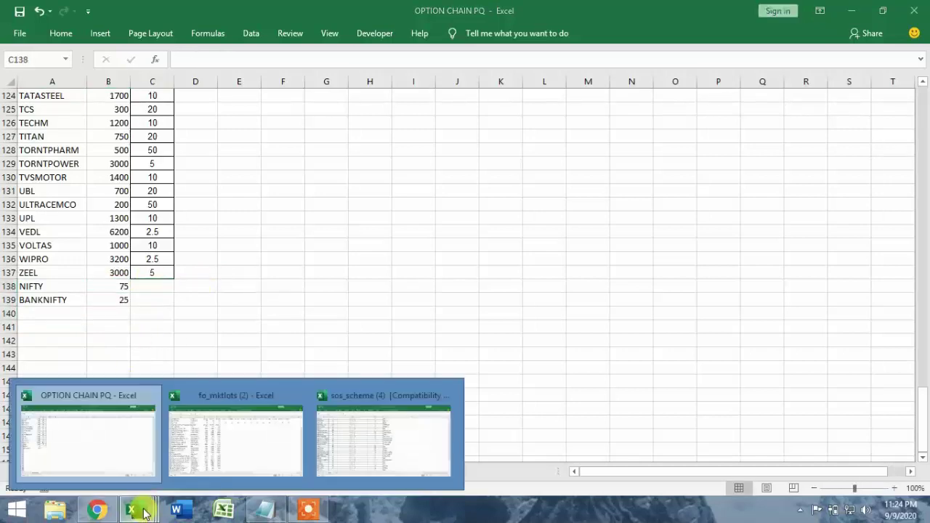
text(50)
key(Return)
text(100)
key(Return)
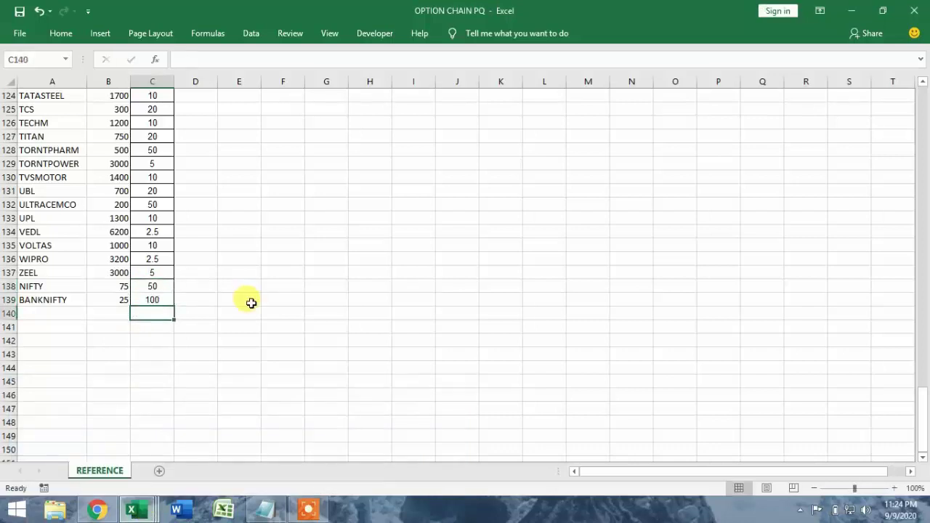
- Add filters to the SYMBOL, LOT SIZE and INTERVAL headers and sort the extended list by SYMBOL from A to Z
scroll(250, 306, up, 18)
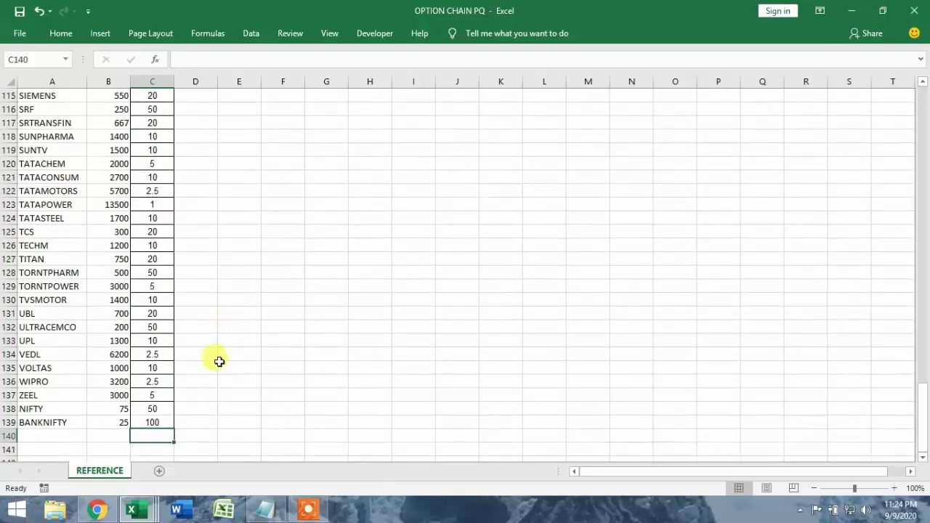
scroll(154, 300, up, 20)
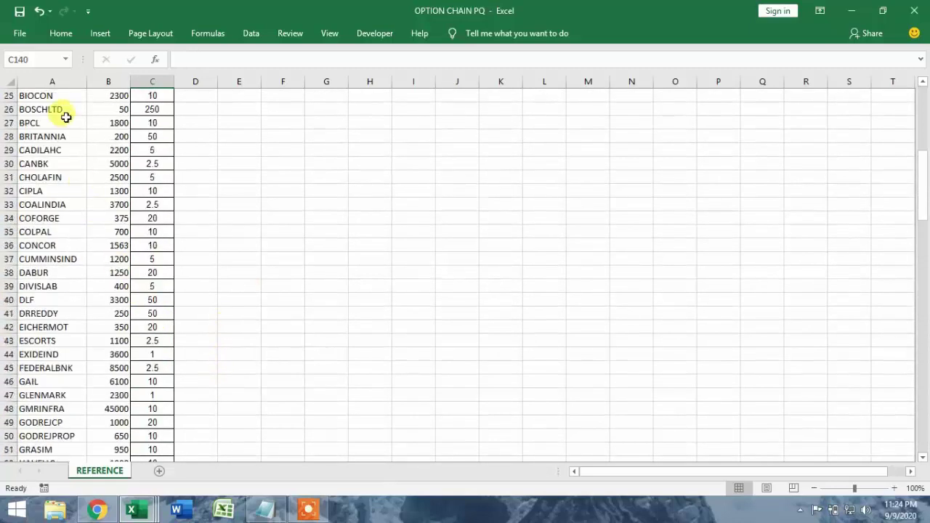
click(55, 107)
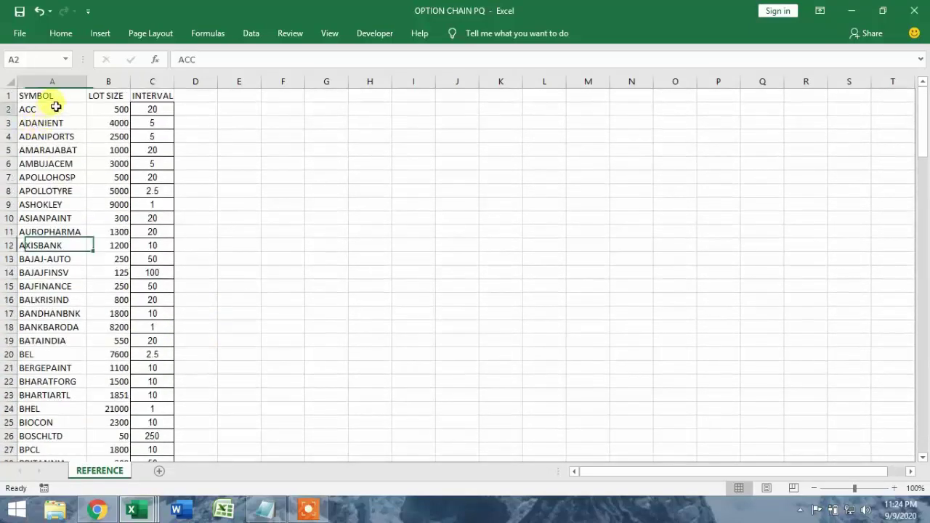
key(ctrl+shift+Down)
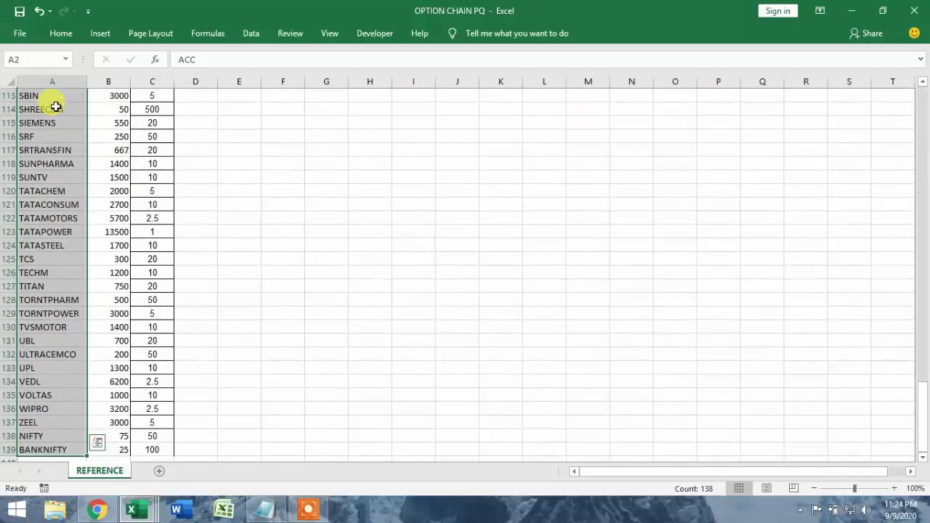
scroll(118, 181, up, 20)
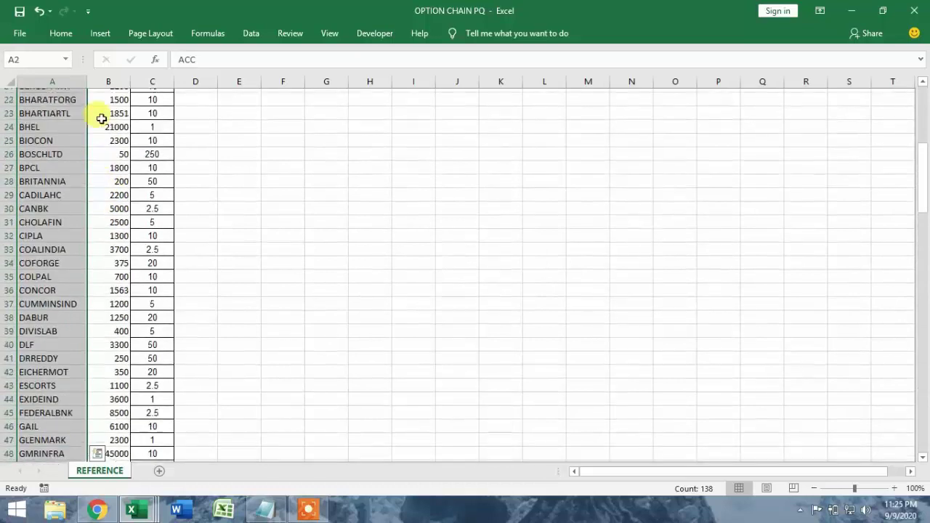
scroll(102, 118, up, 7)
click(58, 94)
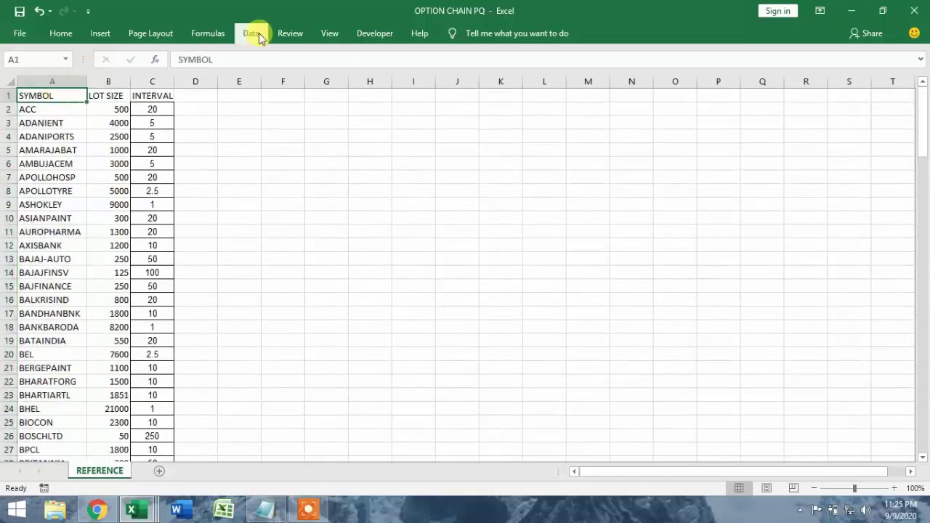
click(259, 33)
click(347, 73)
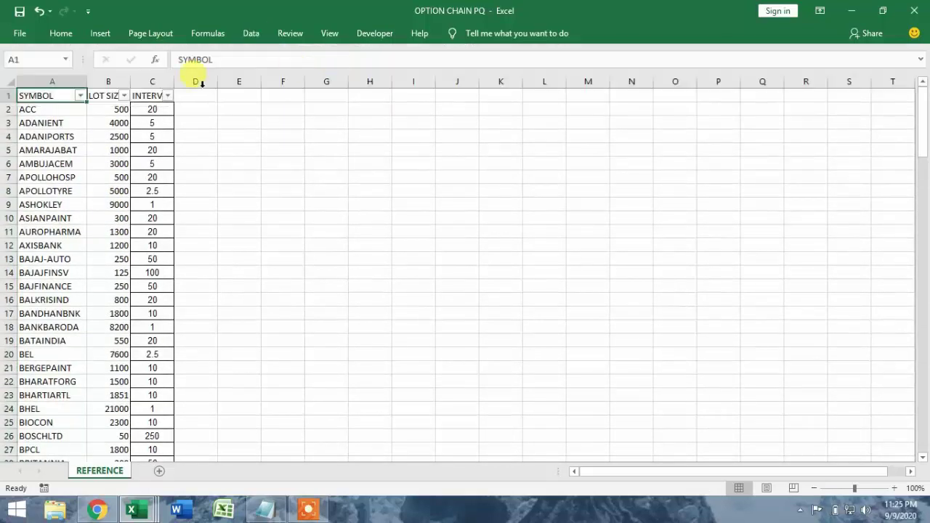
click(80, 96)
click(65, 111)
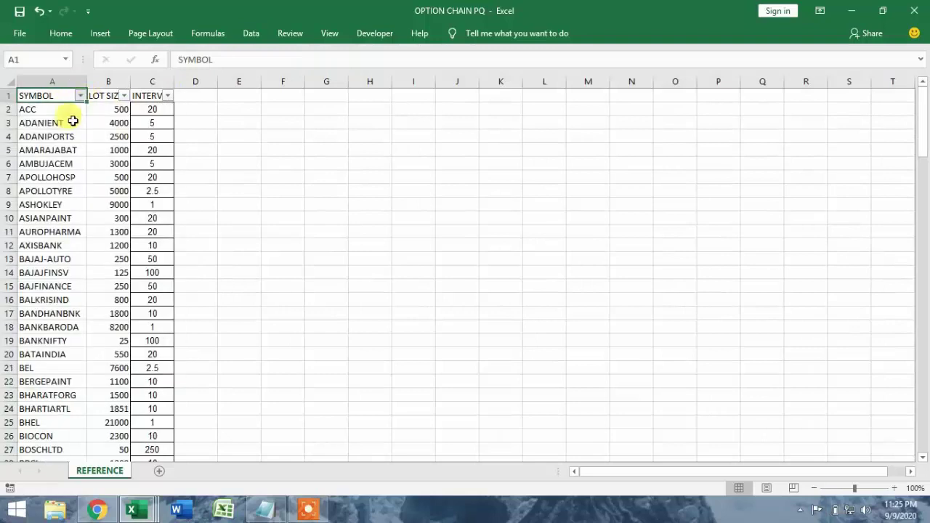
scroll(66, 253, down, 4)
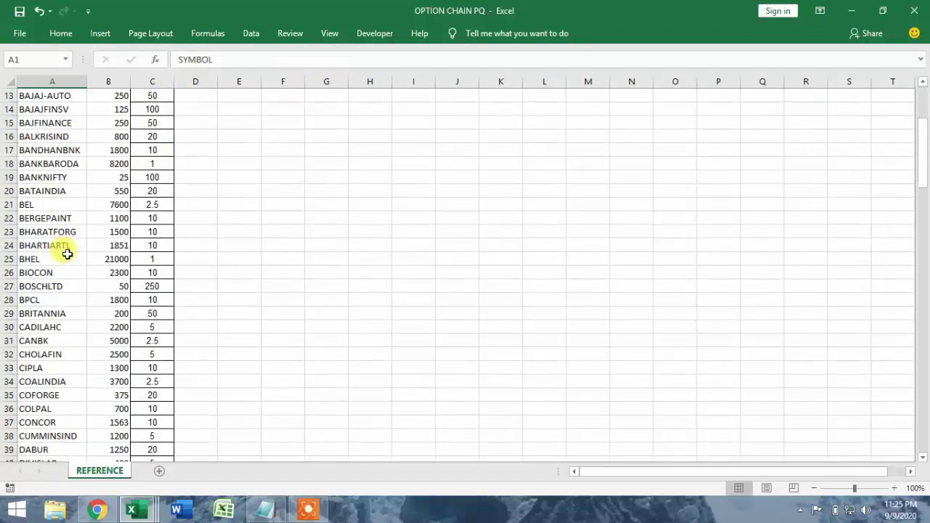
scroll(67, 253, down, 6)
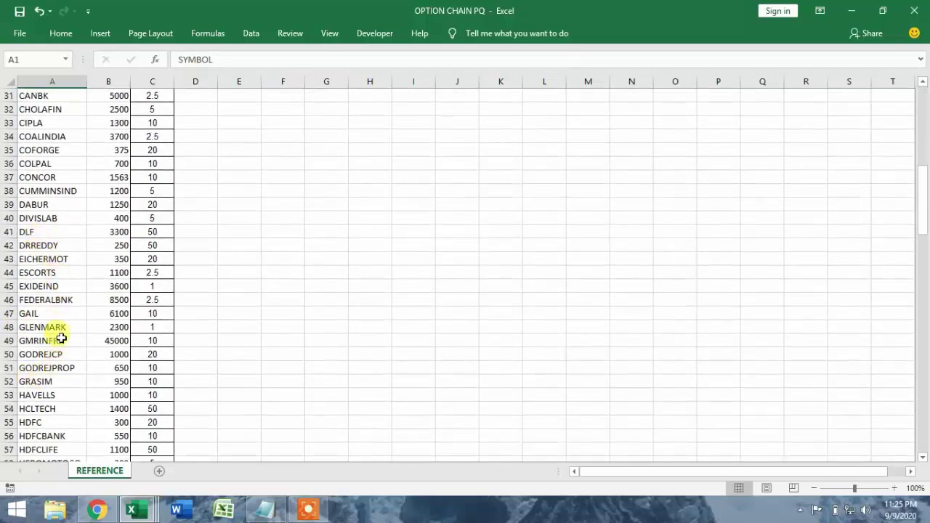
- Look through the sorted symbol list and locate the NIFTY entry among the stocks
scroll(63, 338, down, 2)
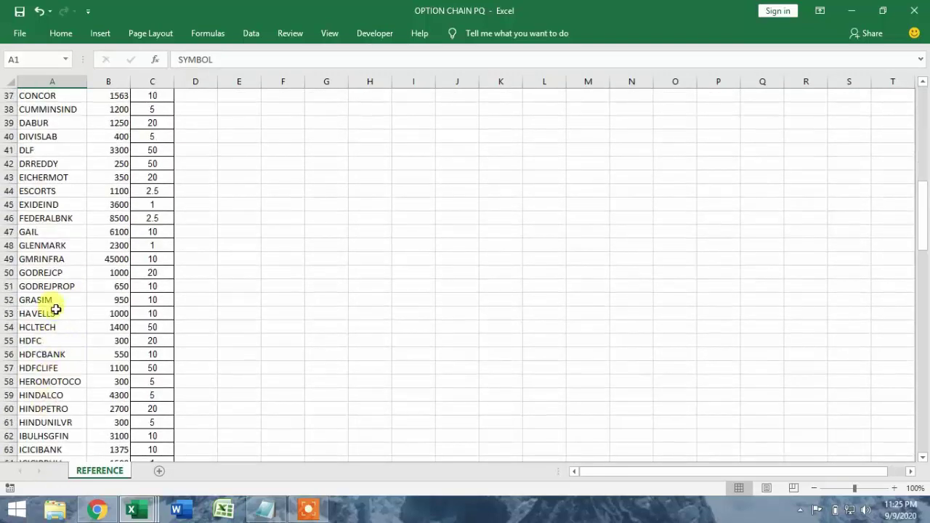
scroll(56, 343, down, 2)
scroll(55, 407, down, 6)
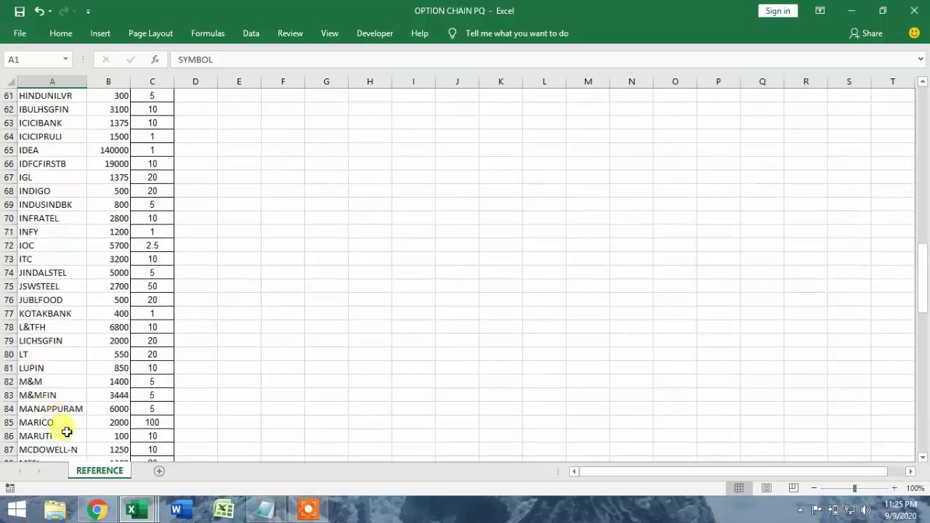
scroll(56, 411, down, 3)
scroll(55, 419, down, 1)
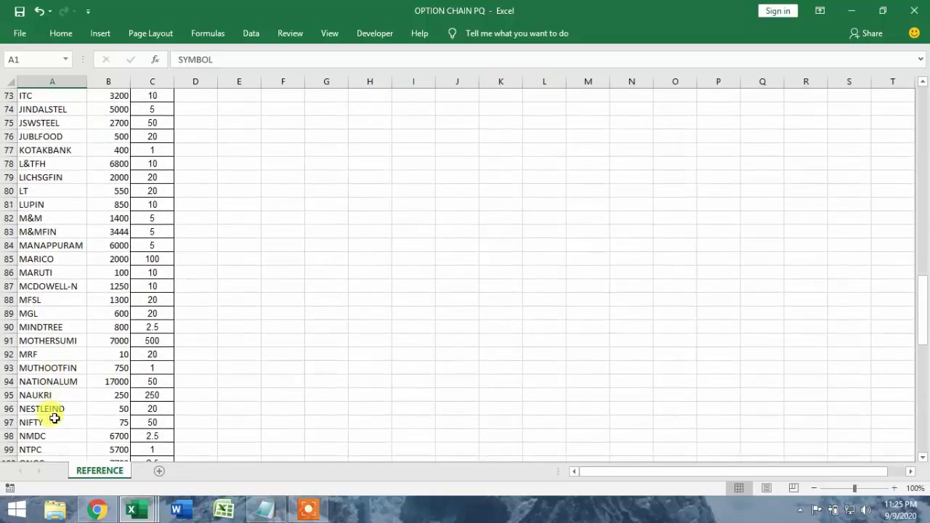
click(48, 425)
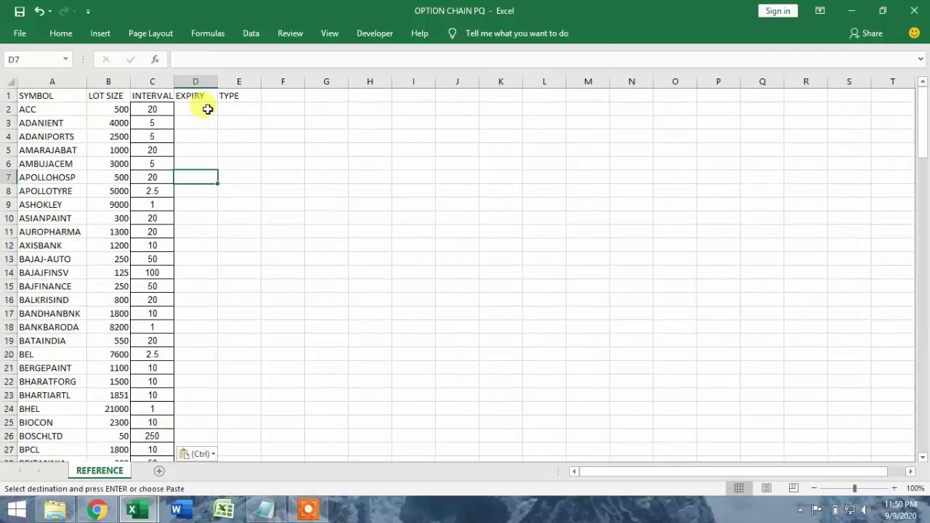
- Enter the option types indices in E2 and equities in E3 below the TYPE header
click(207, 109)
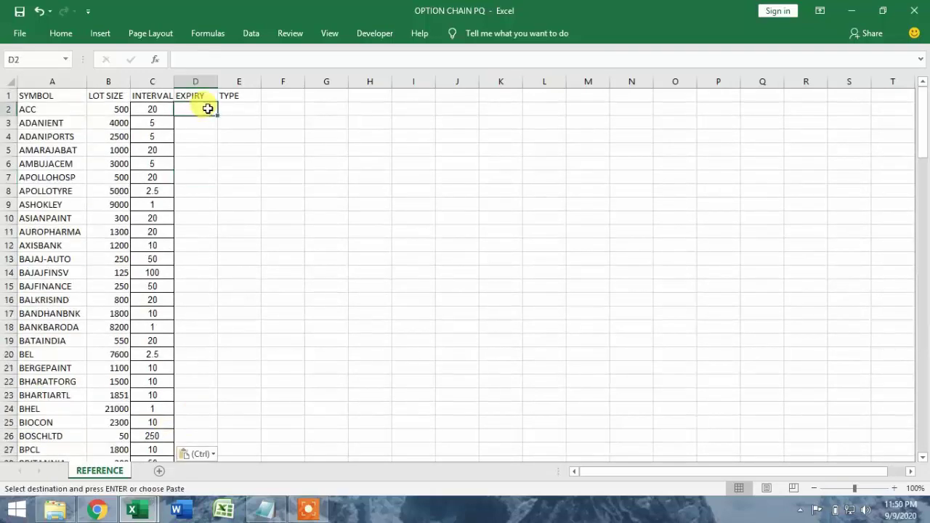
click(244, 106)
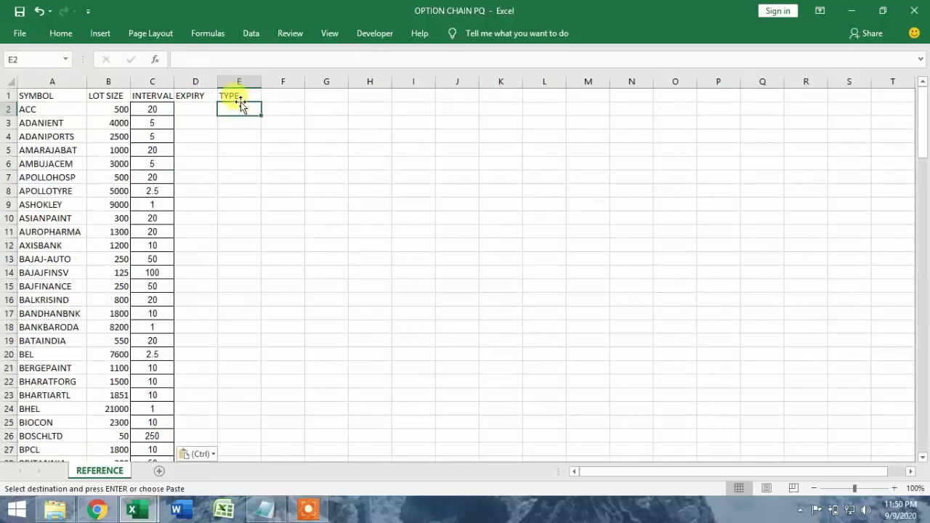
text(indices)
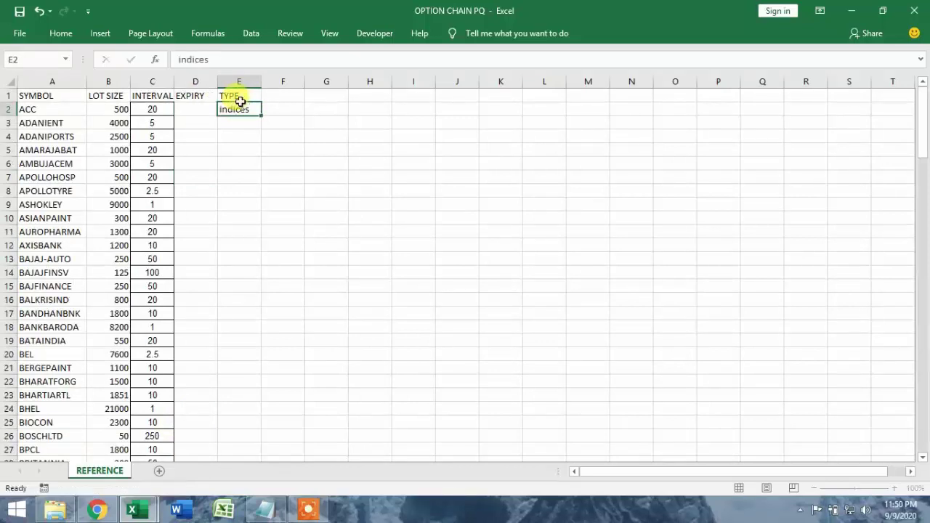
key(Return)
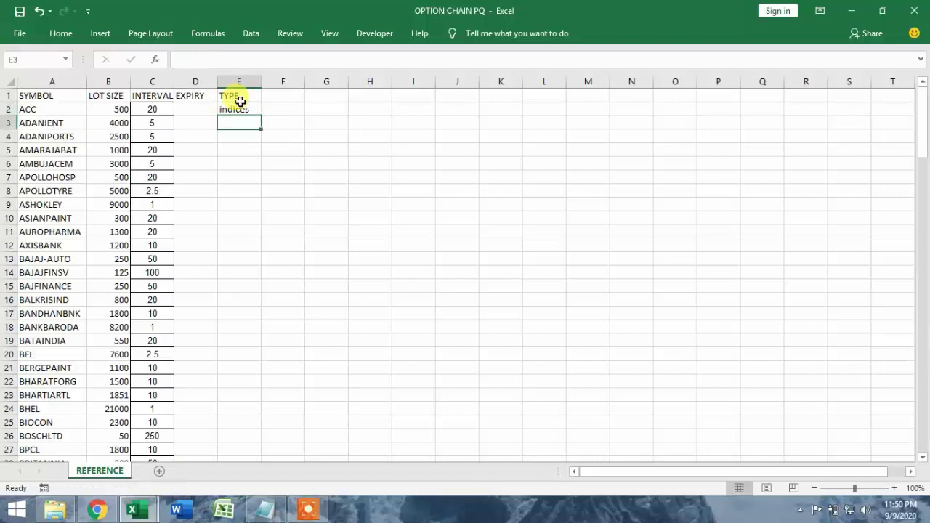
text(e)
text(quities)
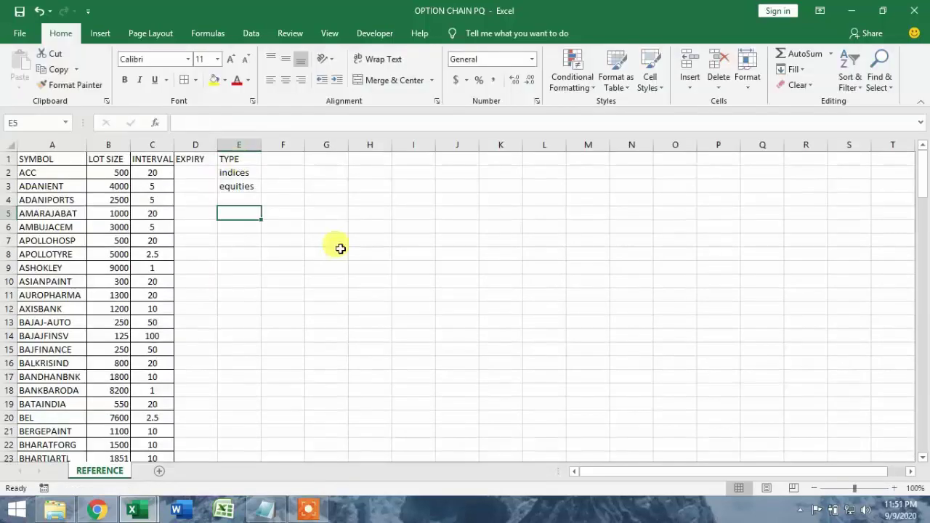